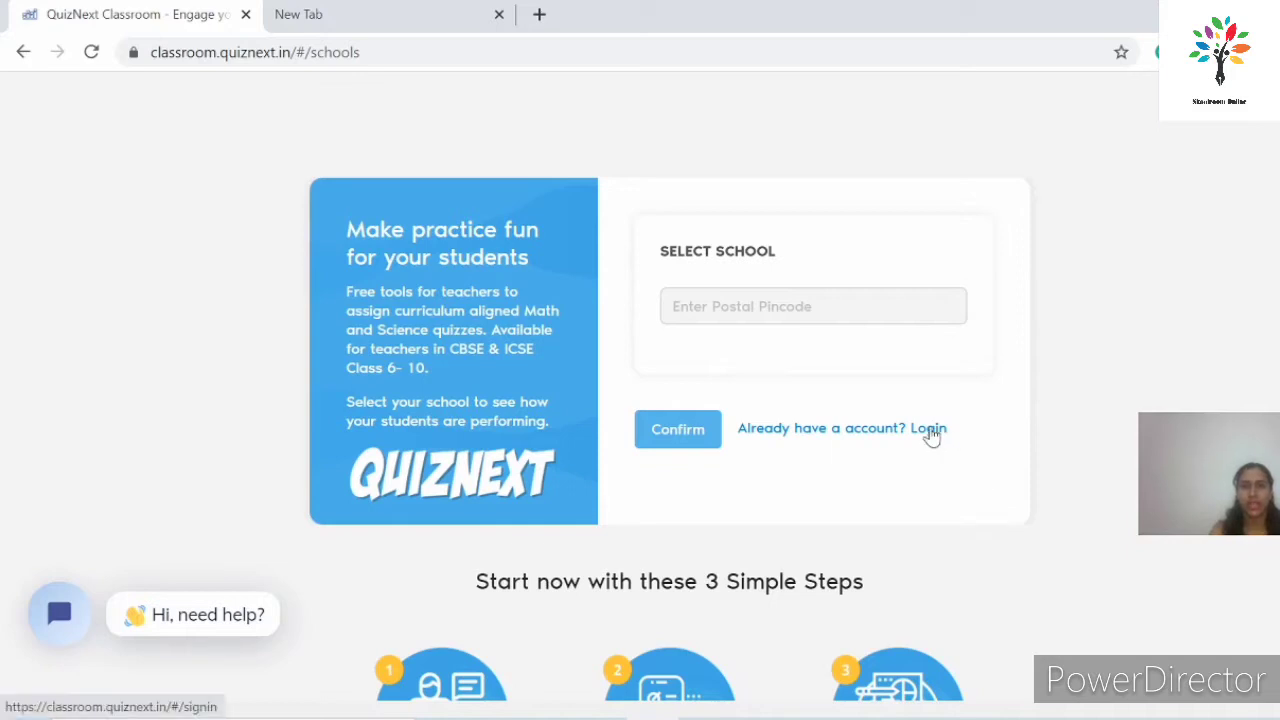
Open the login page for an existing teacher account
left_click(930, 432)
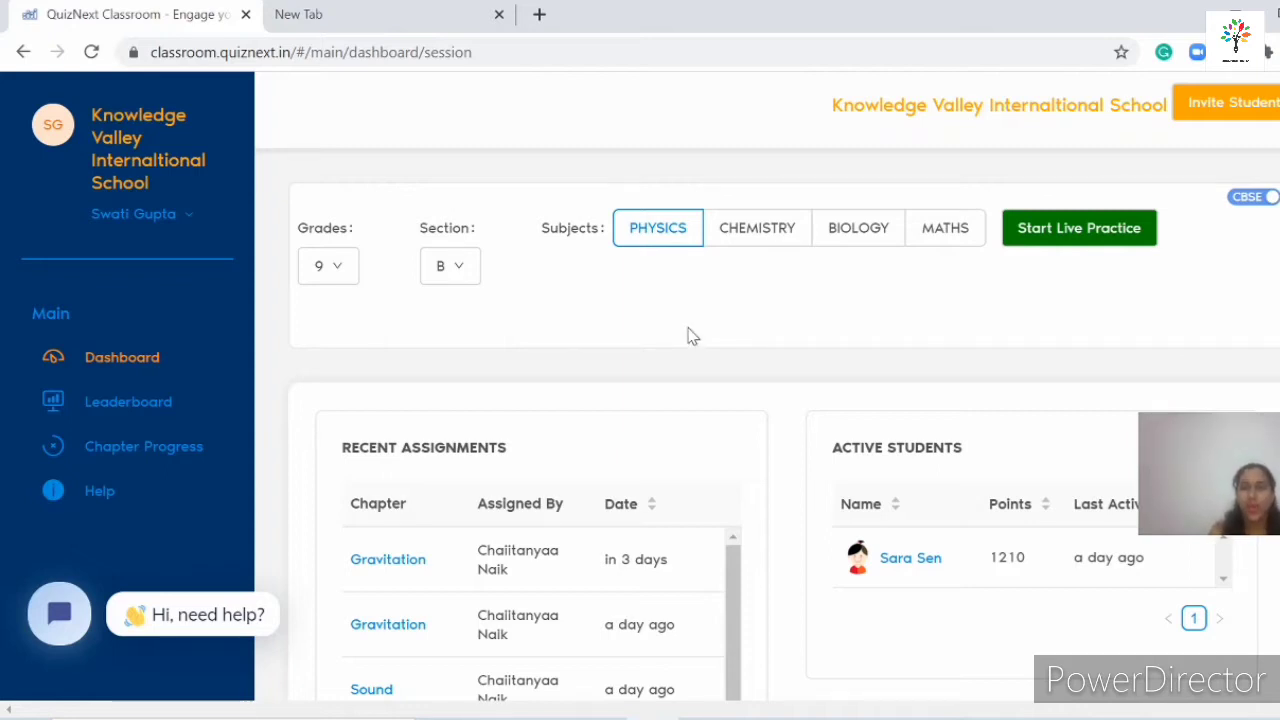
View the available grades and sections, and switch the board to ICSE and back to CBSE
left_click(336, 268)
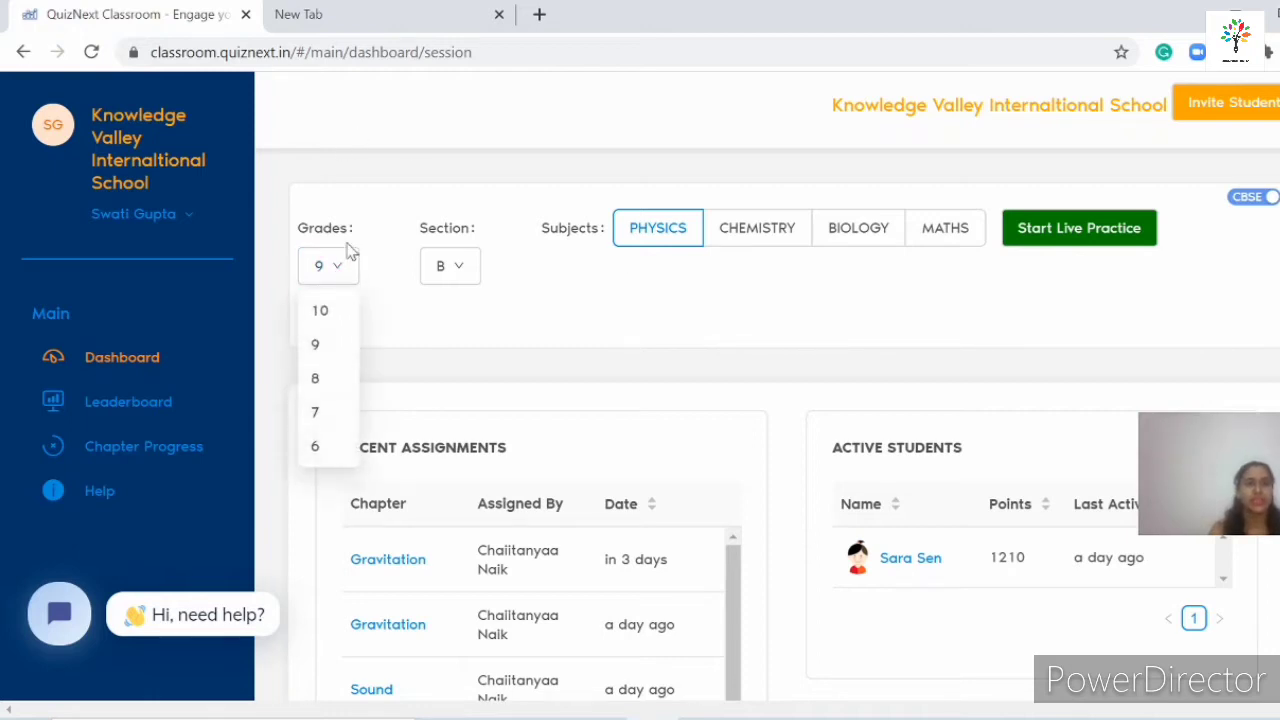
left_click(342, 276)
left_click(336, 270)
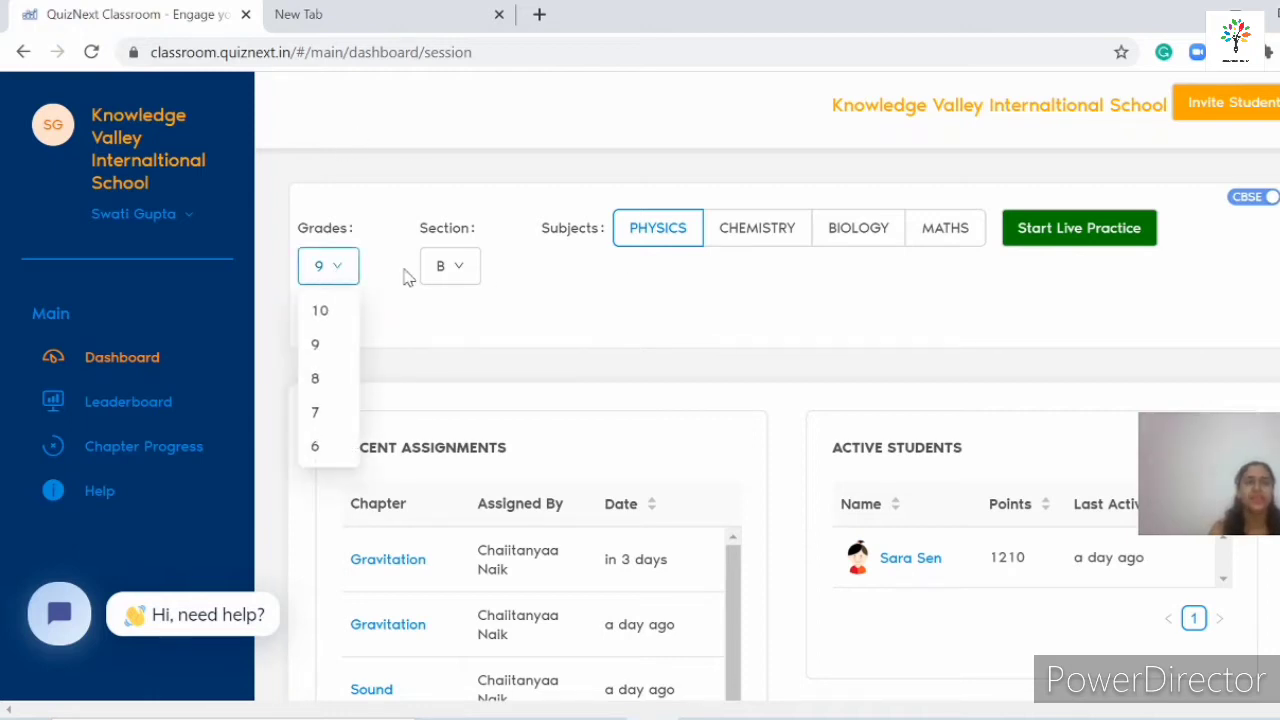
left_click(448, 270)
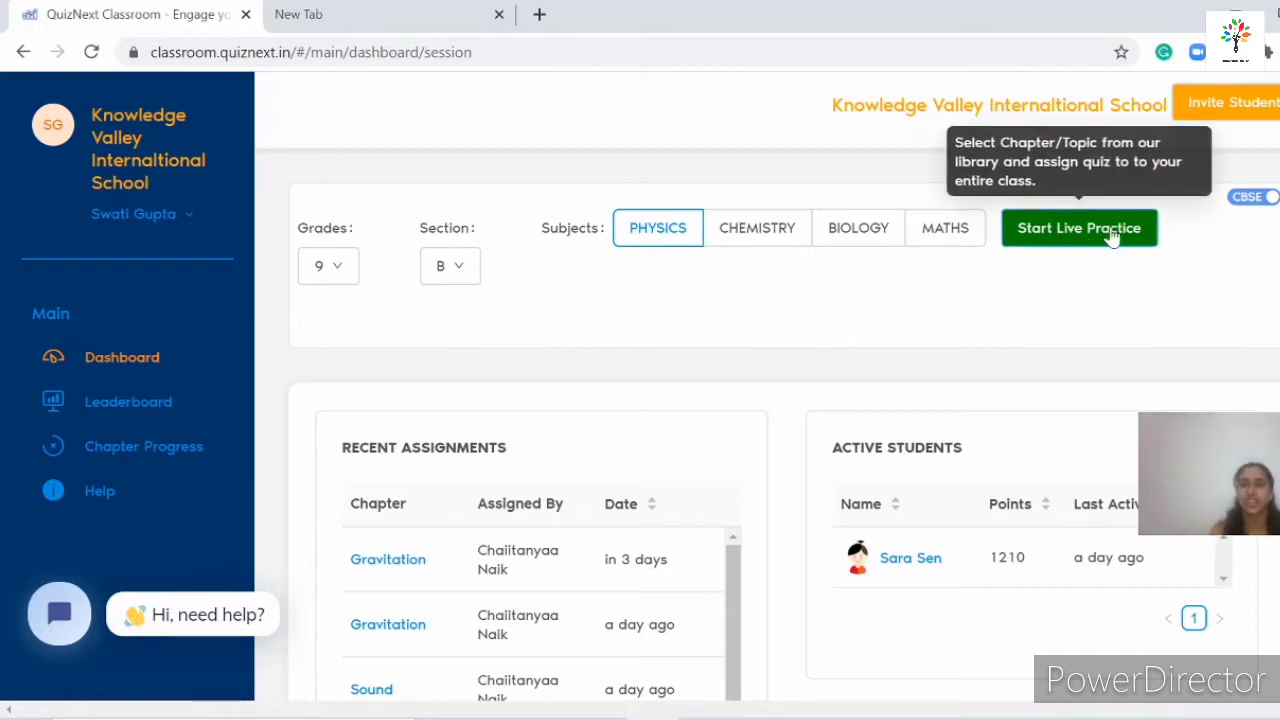
left_click(1255, 199)
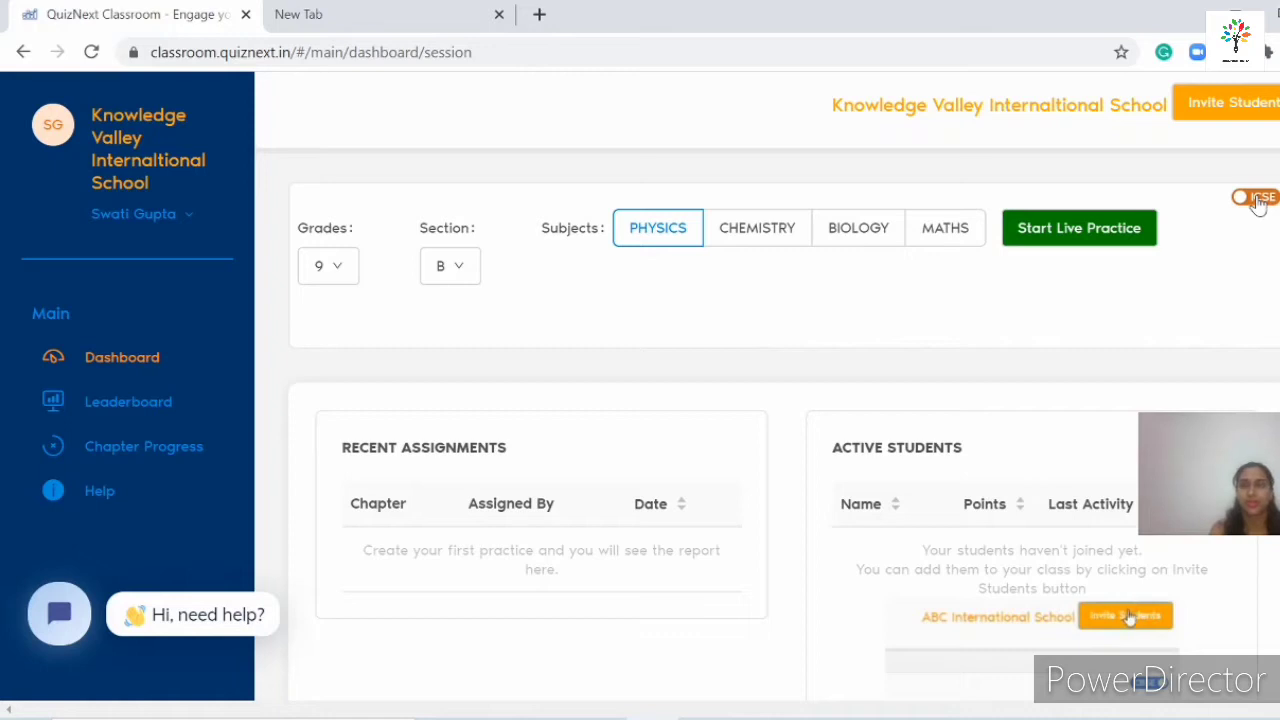
left_click(1256, 199)
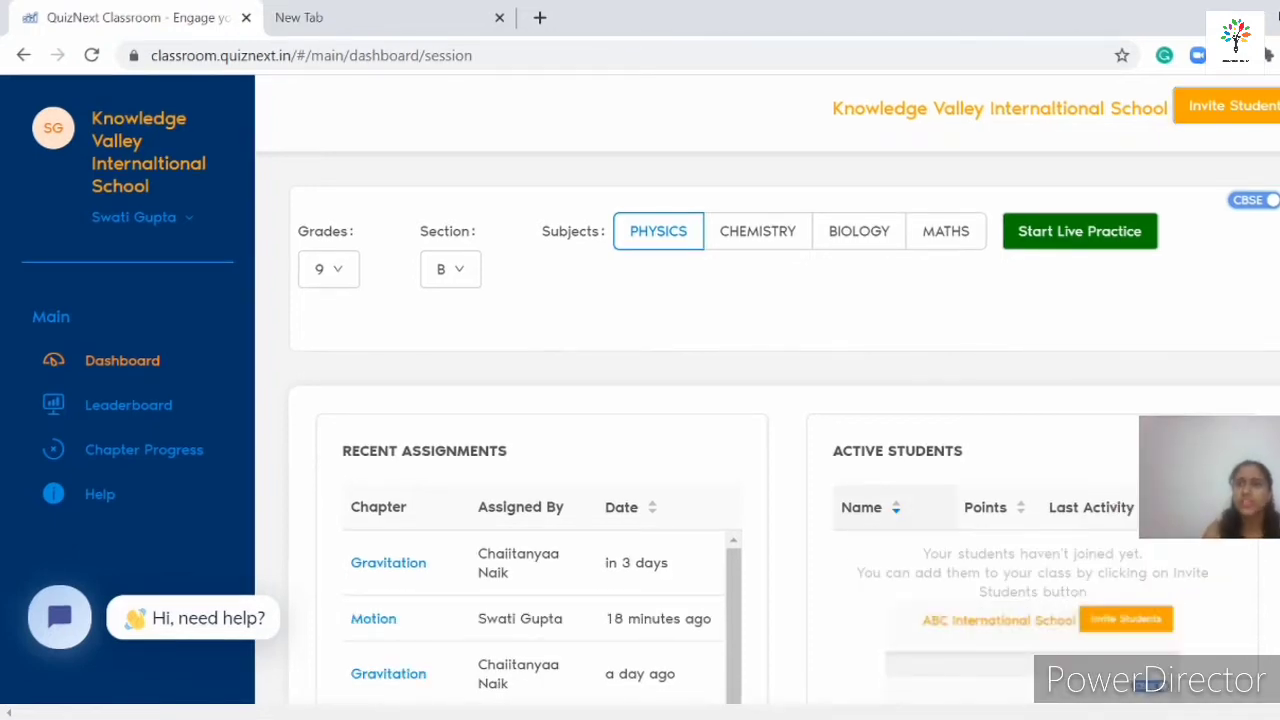
Look through the recent assignments and active students on the class dashboard
scroll(1130, 620, "down", 2)
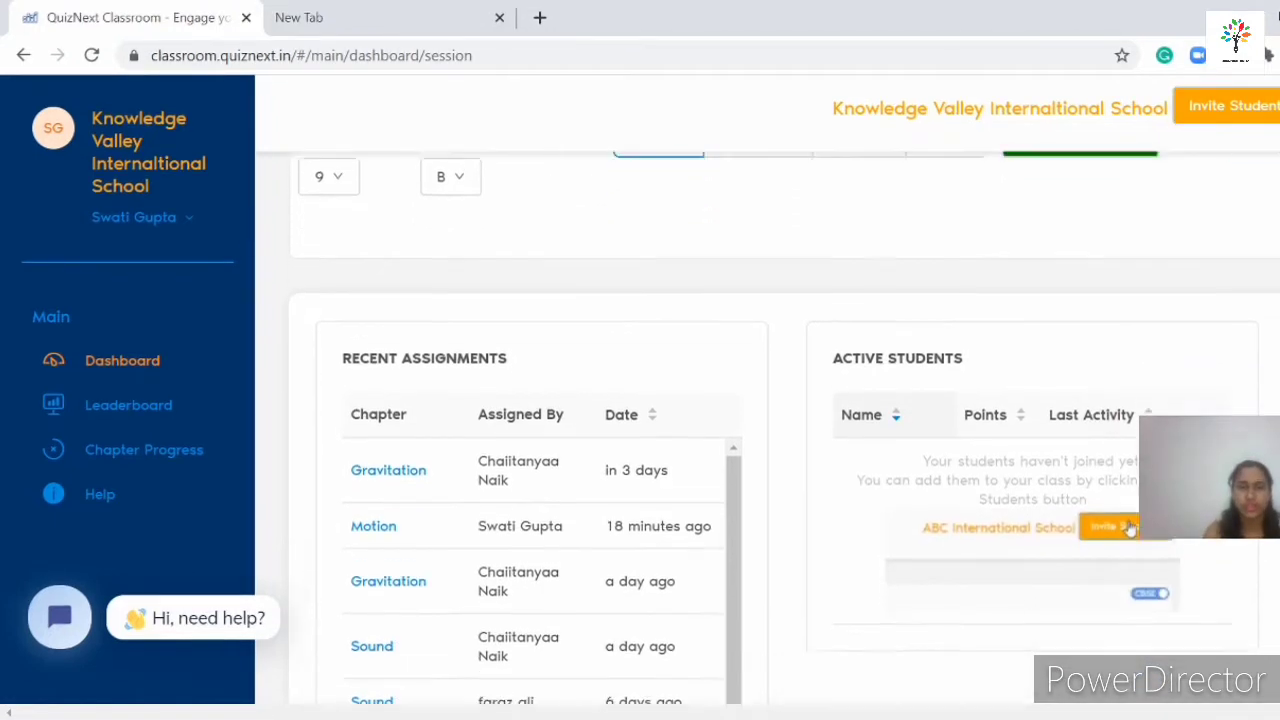
scroll(1130, 388, "down", 1)
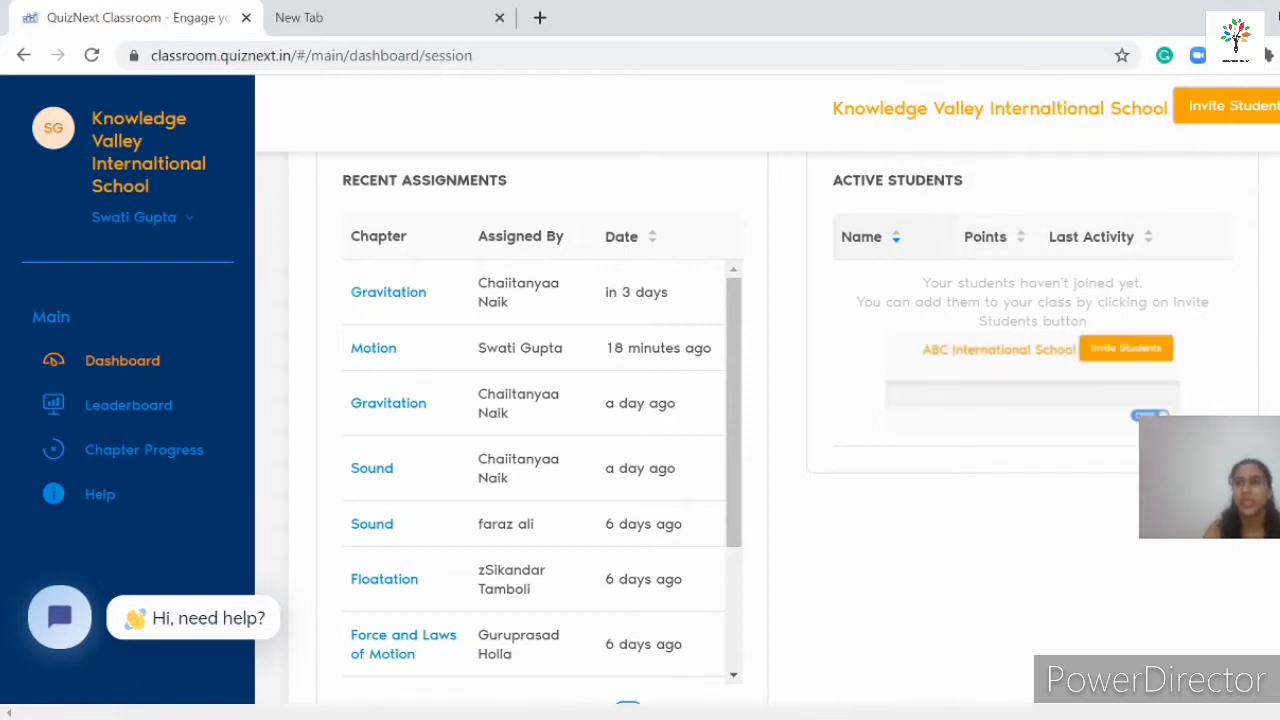
scroll(787, 433, "up", 1)
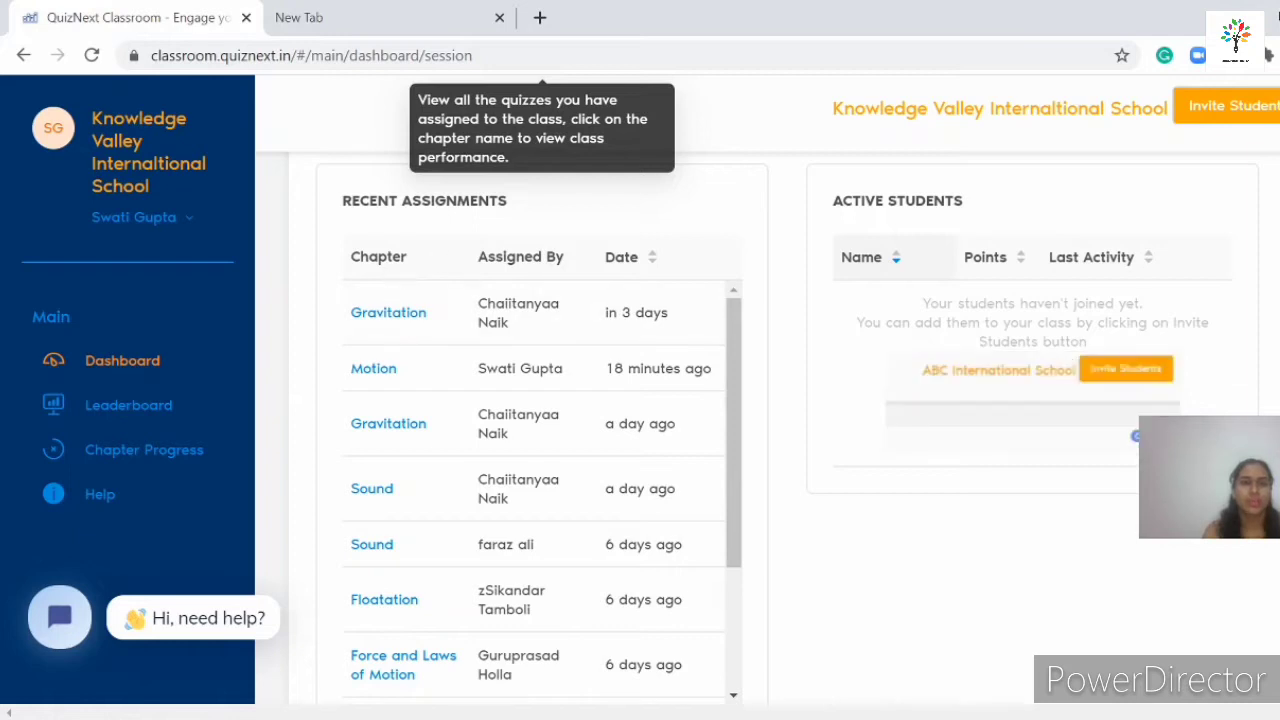
mouse_move(744, 313)
left_mouse_down()
mouse_move(713, 454)
mouse_move(720, 634)
mouse_move(750, 292)
left_mouse_up()
left_click(710, 200)
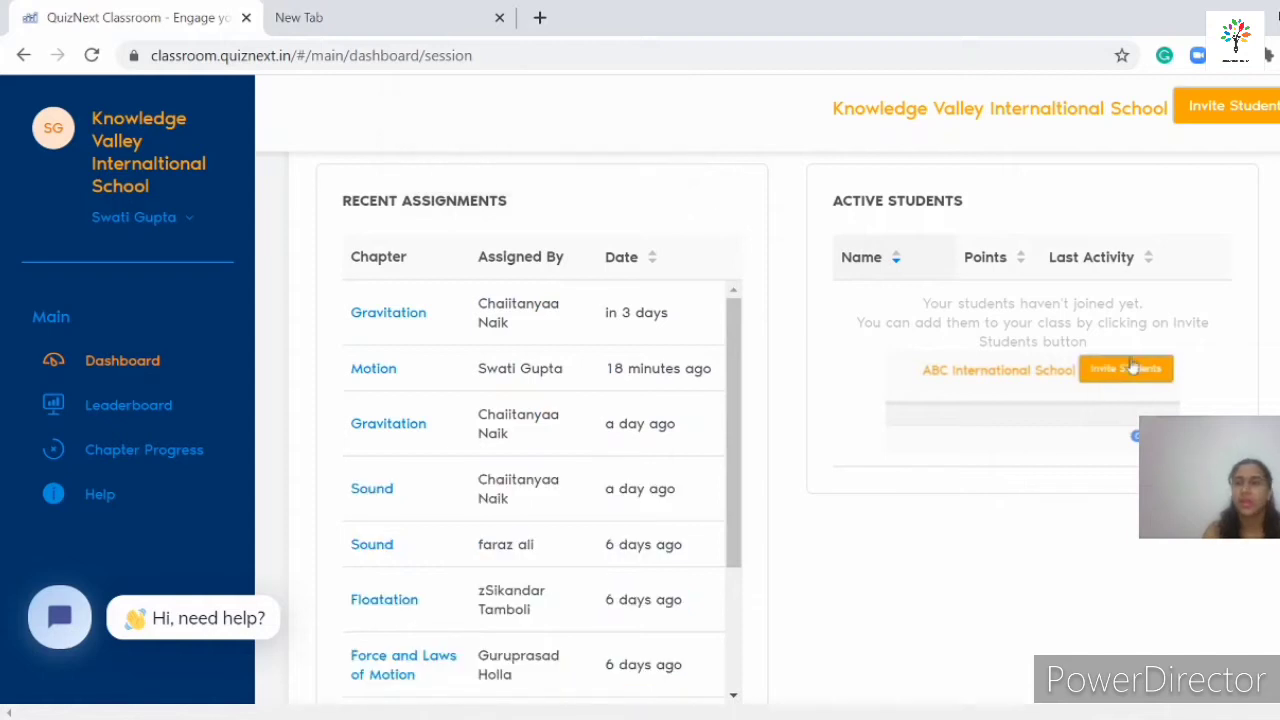
scroll(1130, 595, "up", 1)
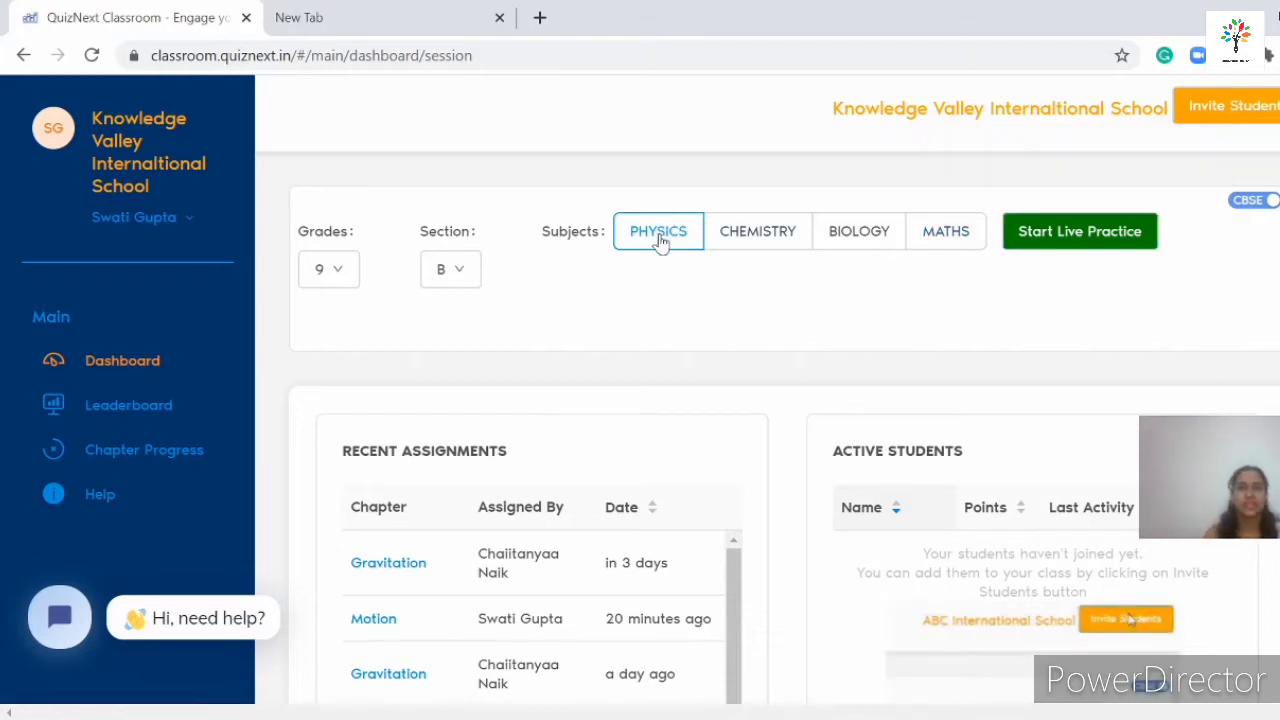
Start a live physics practice on the Motion chapter and preview its questions
left_click(1076, 240)
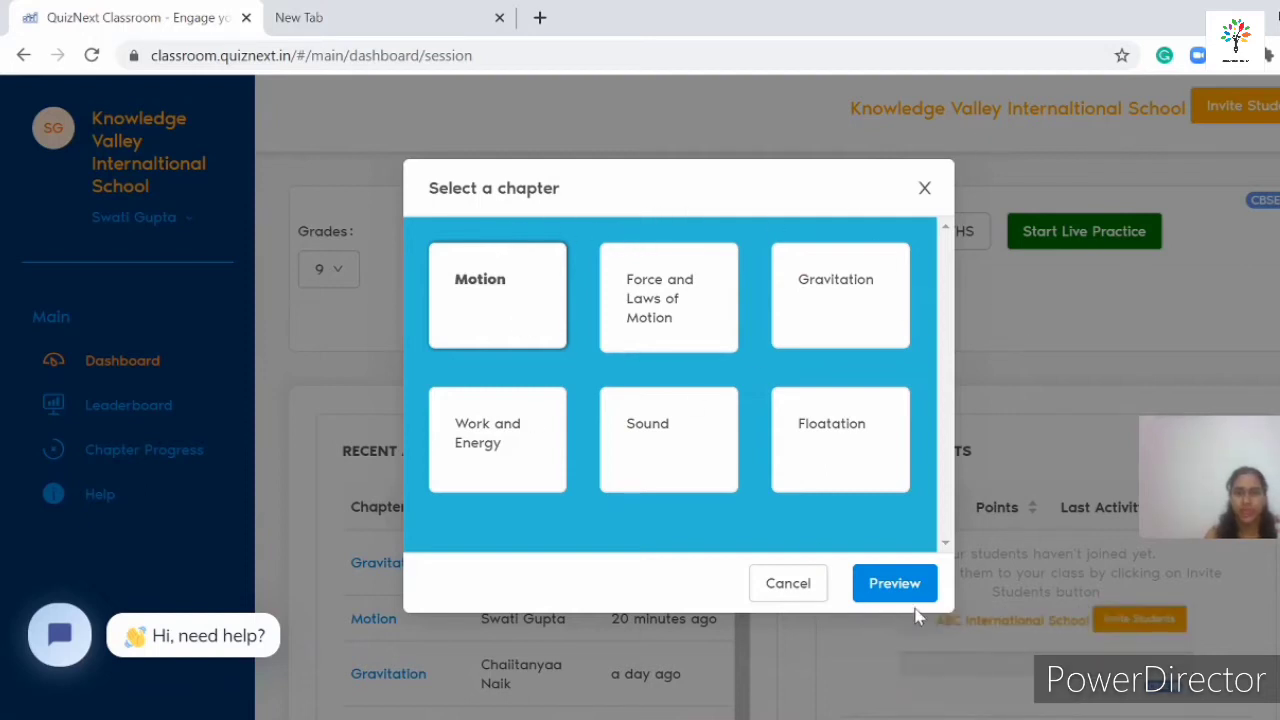
left_click(906, 578)
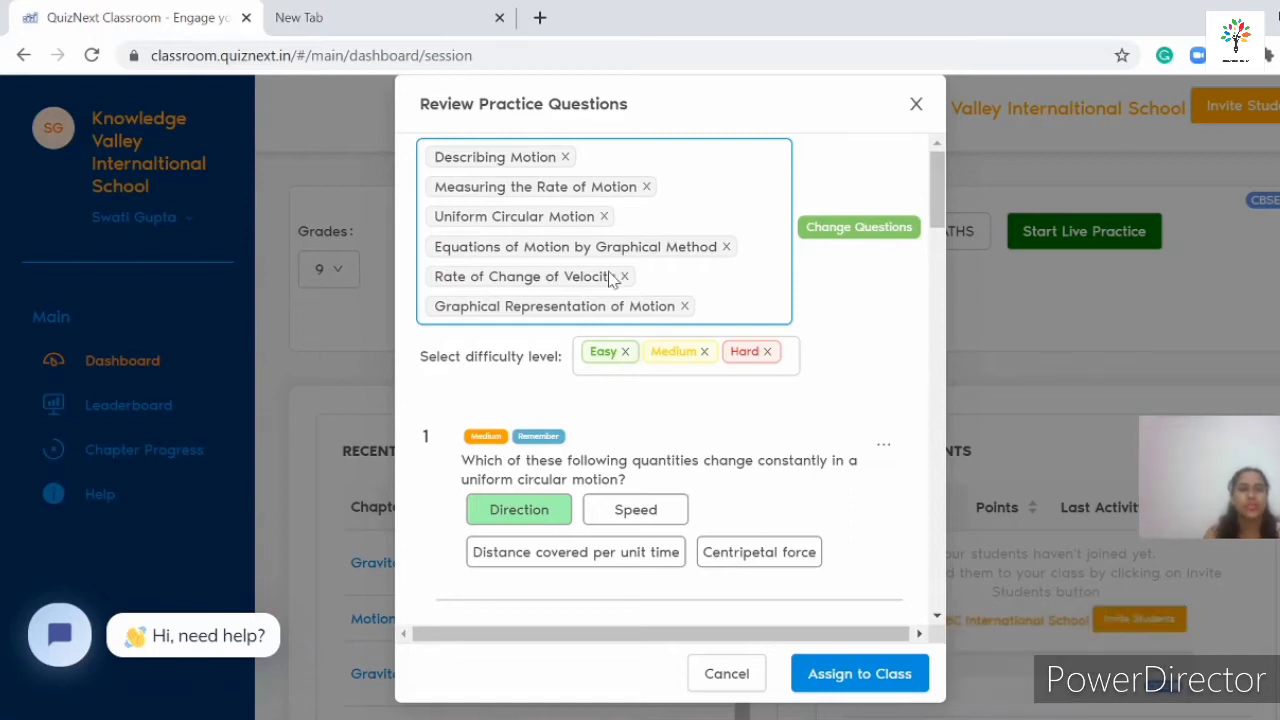
Restrict the practice questions to the topic Rate of Change of Velocity, keep all difficulty levels, and apply the filters
left_click(566, 158)
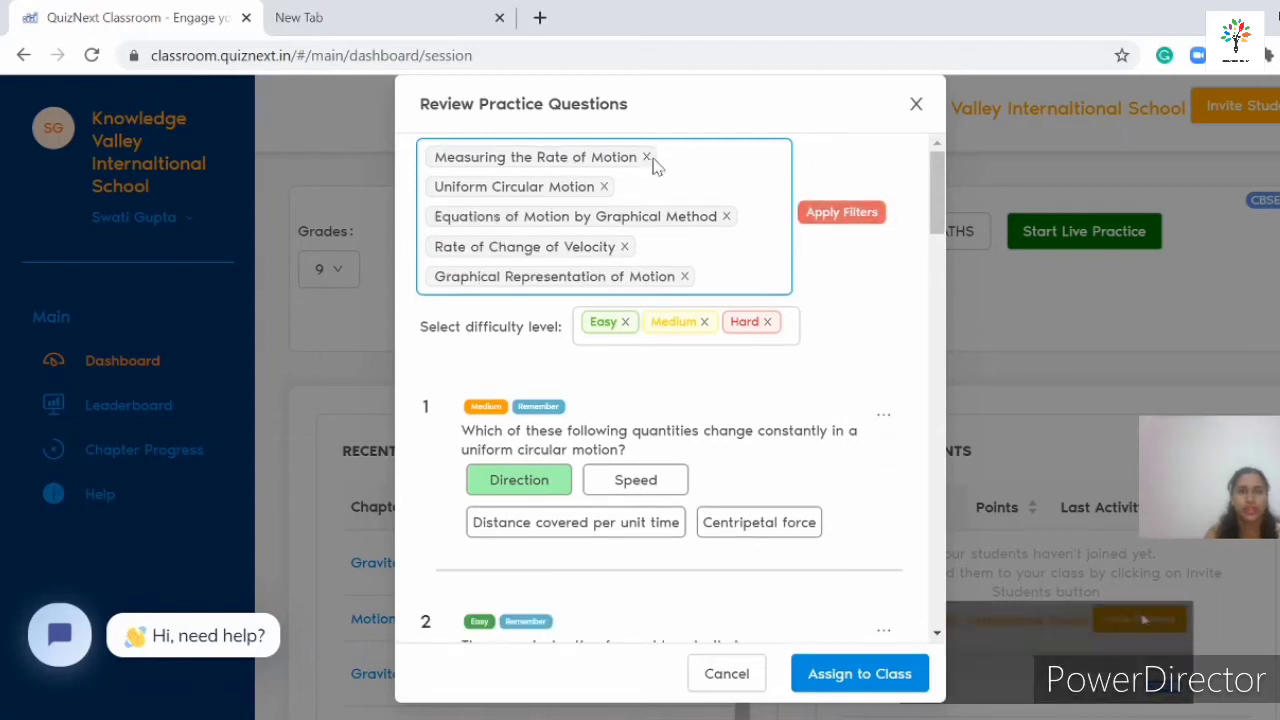
left_click(648, 165)
left_click(647, 160)
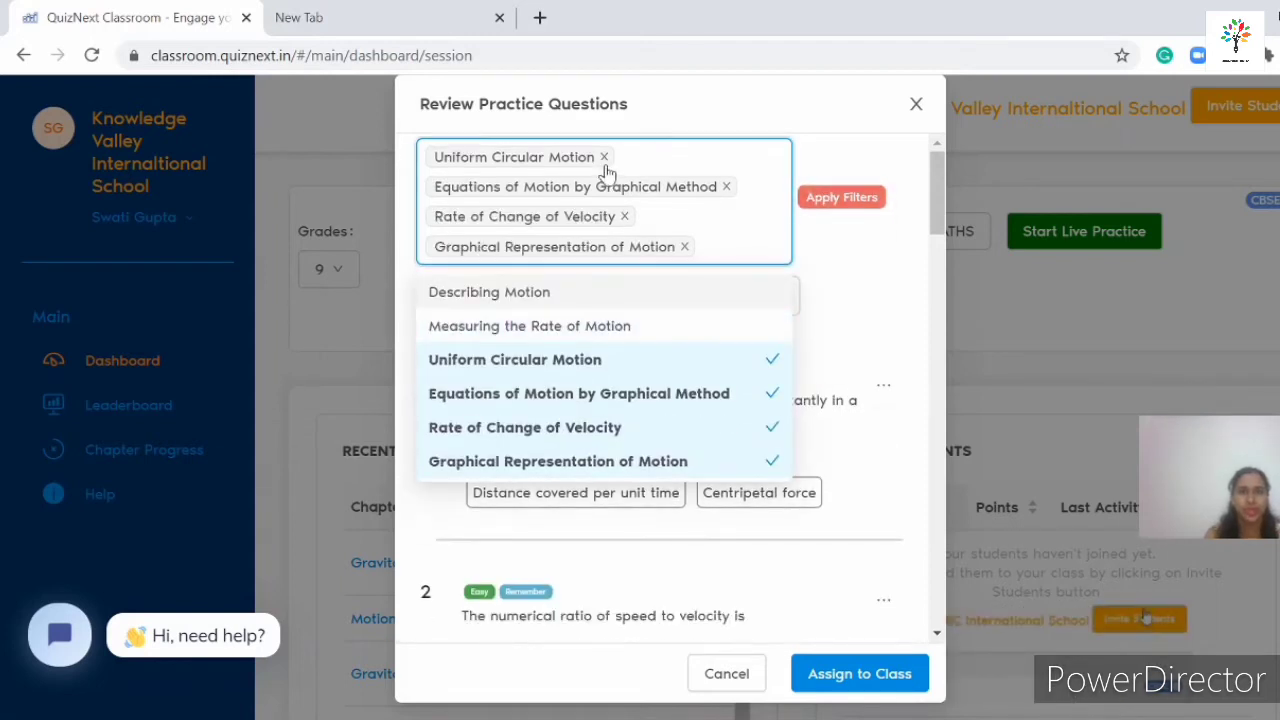
left_click(604, 158)
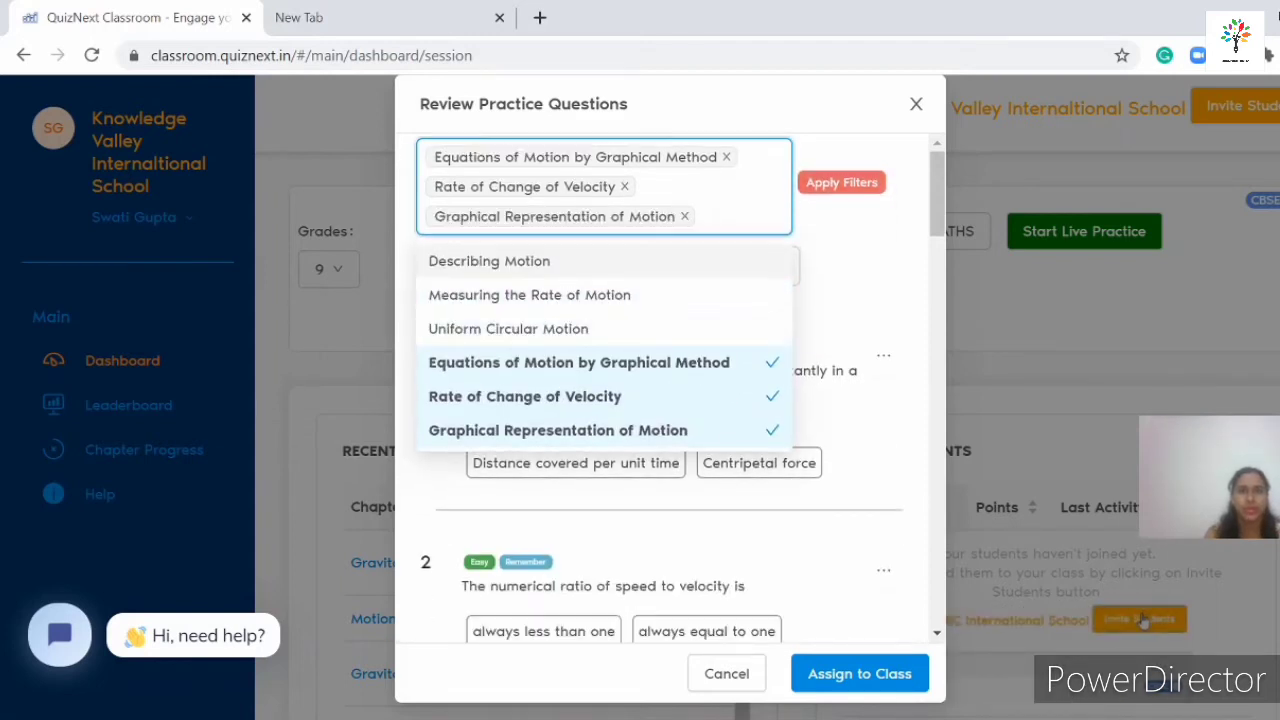
left_click(727, 158)
left_click(684, 186)
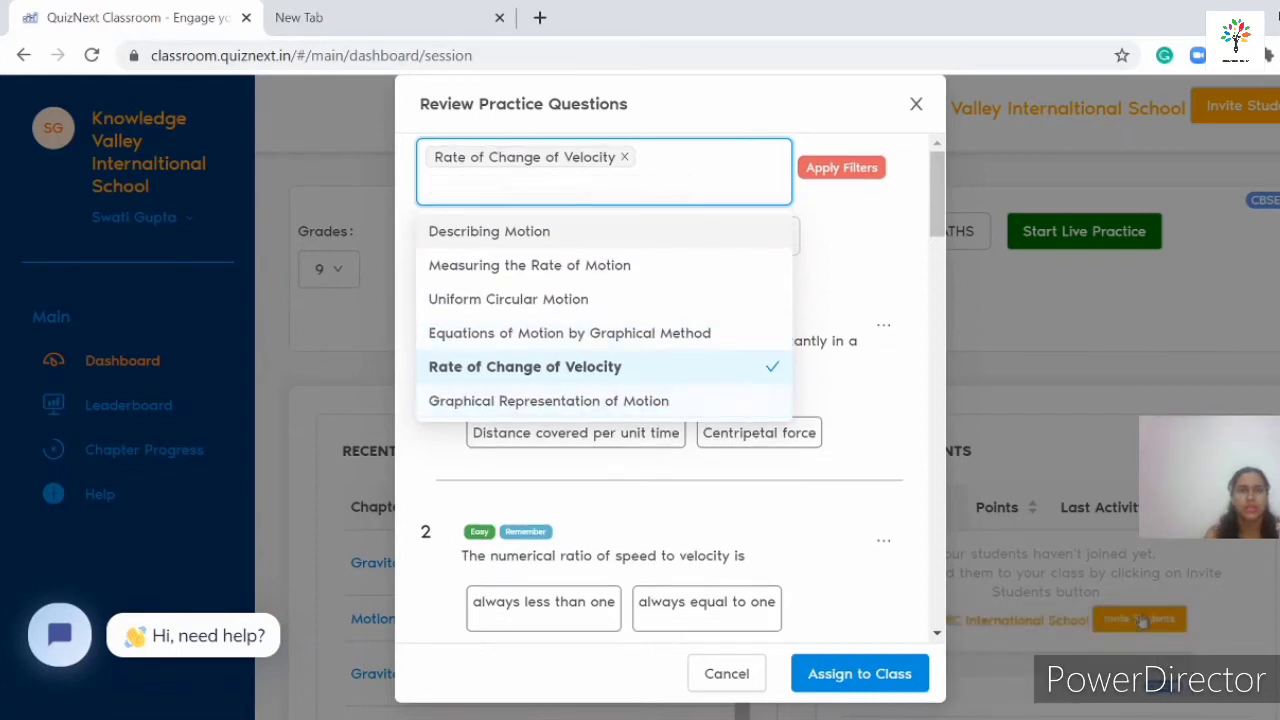
left_click(829, 222)
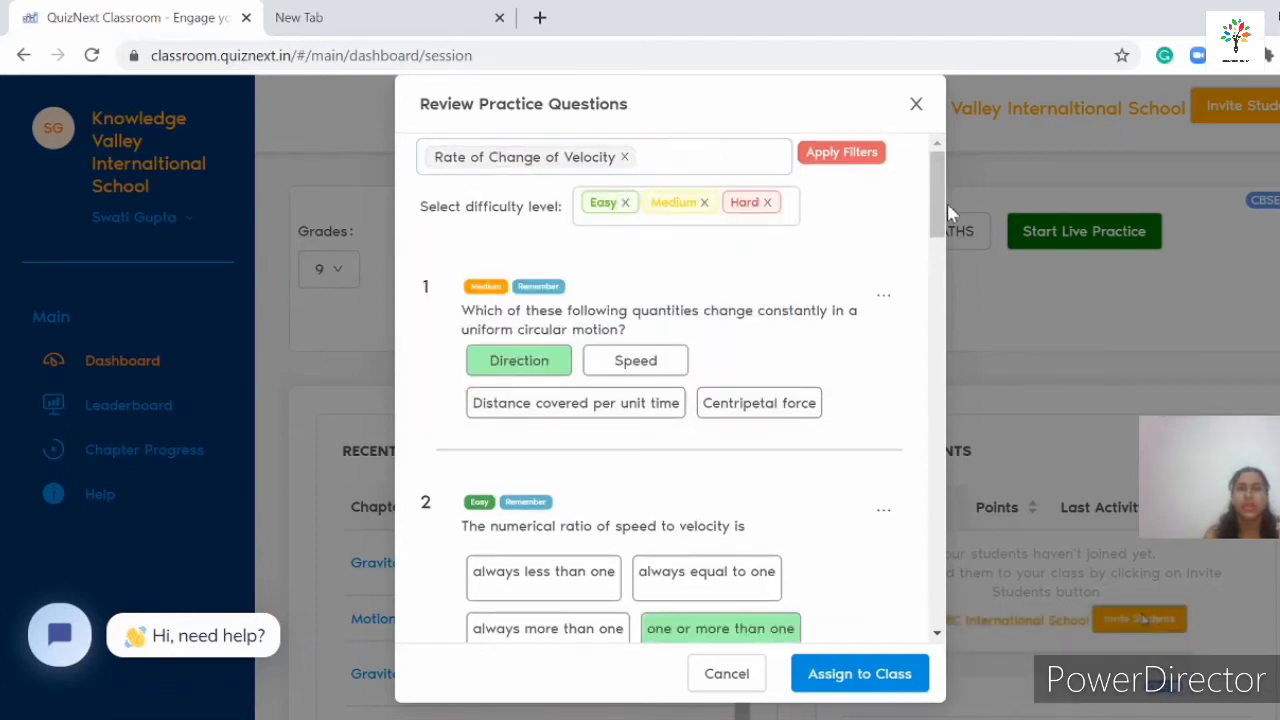
left_click(575, 212)
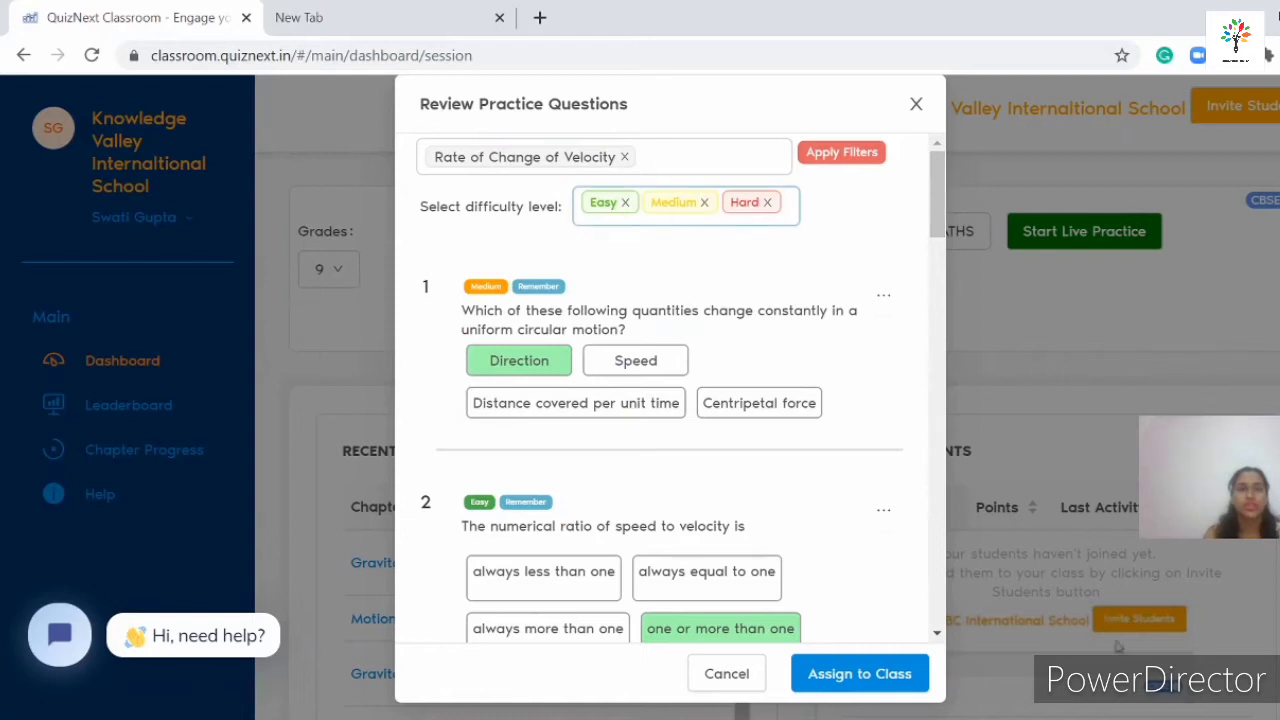
left_click(850, 153)
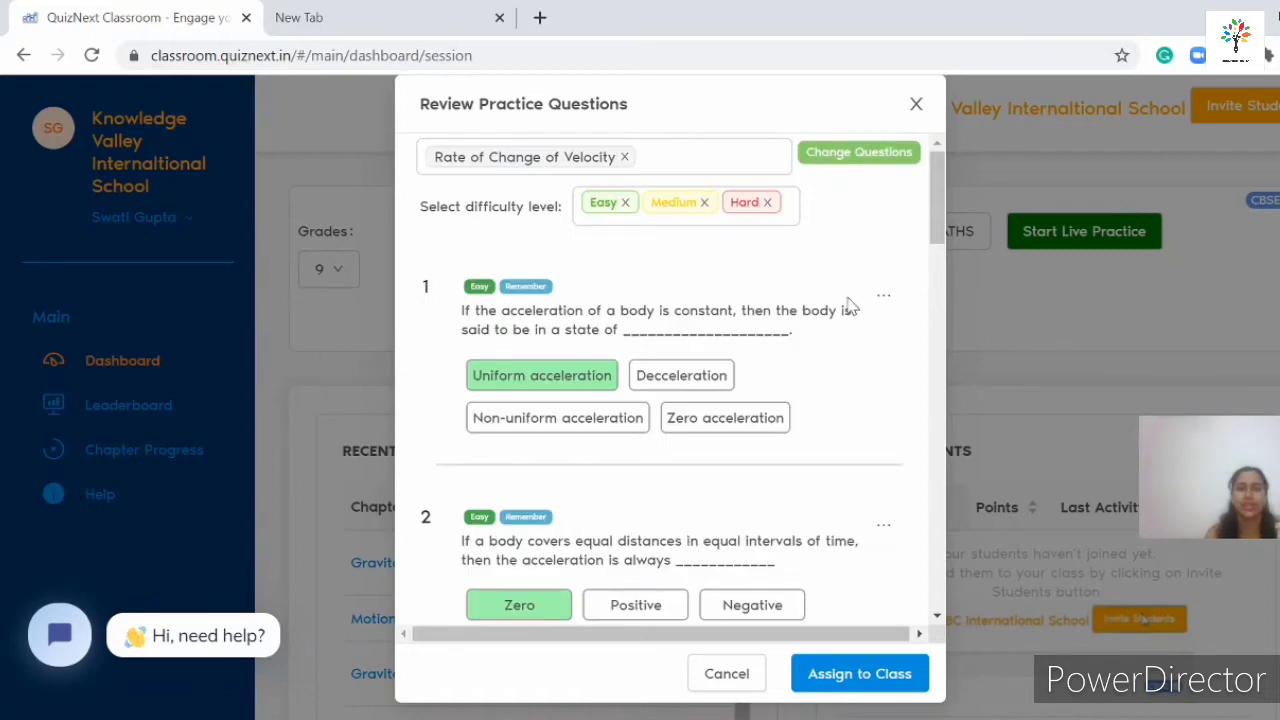
Look through the filtered practice questions and swap them for a different set
left_click_drag(938, 215, 961, 137)
left_click_drag(939, 218, 928, 160)
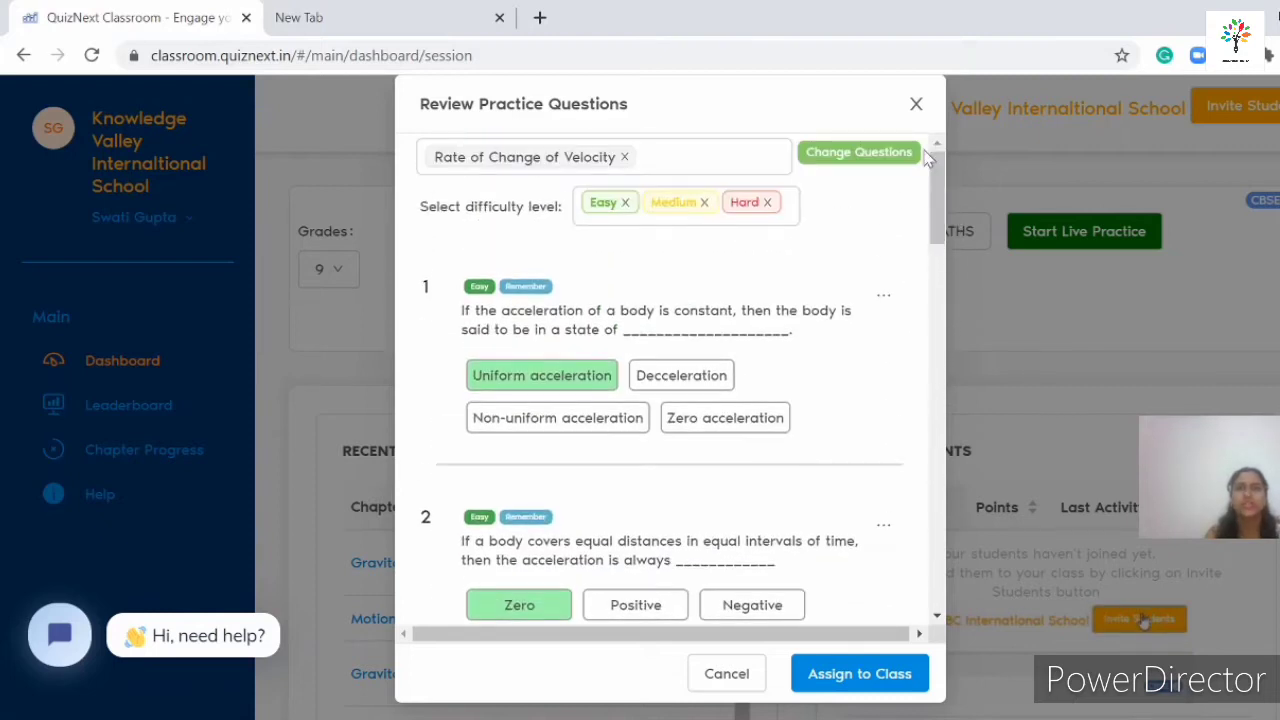
left_click(870, 155)
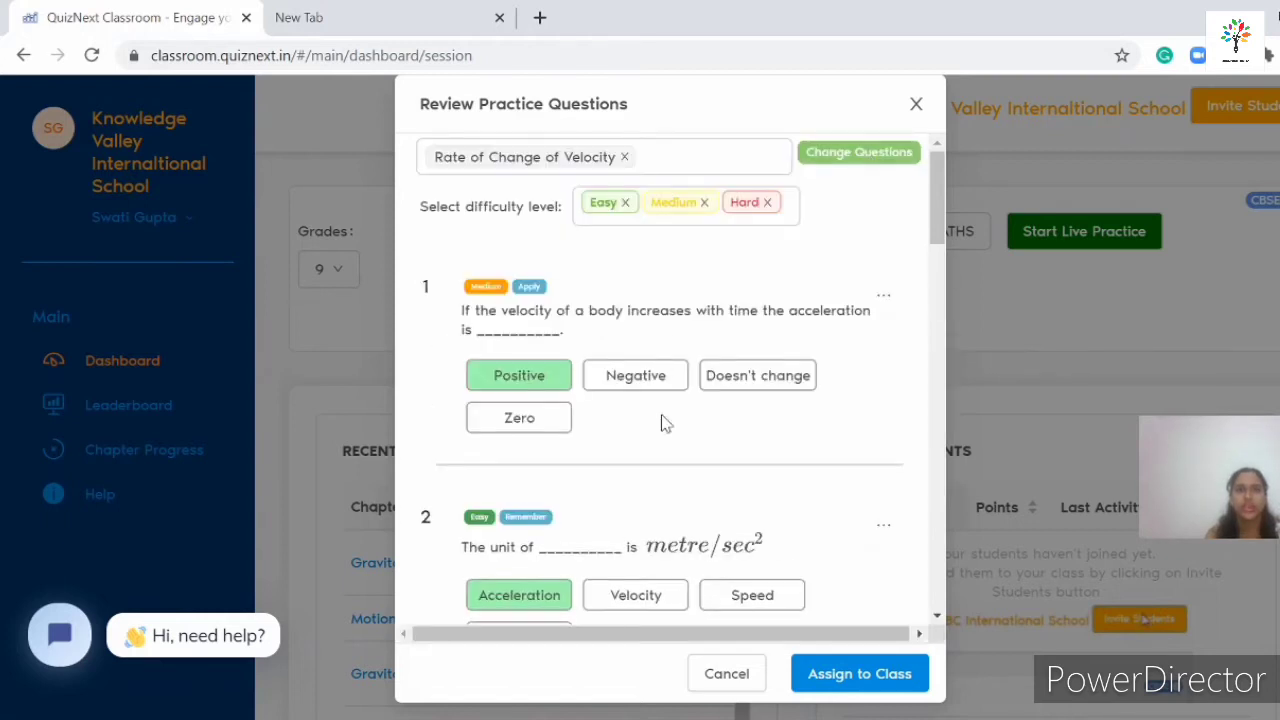
Review the new question set and replace question 2 about the unit metre/sec² with another question
left_click_drag(937, 230, 944, 176)
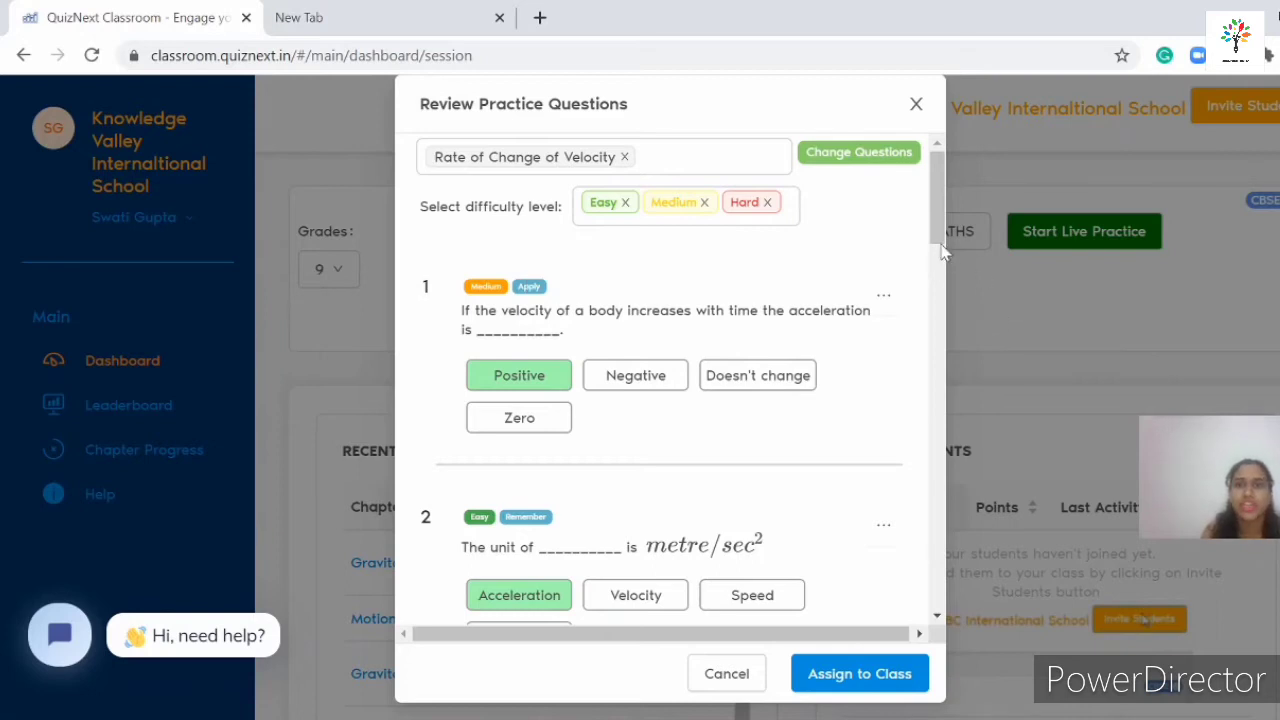
left_click_drag(939, 240, 957, 180)
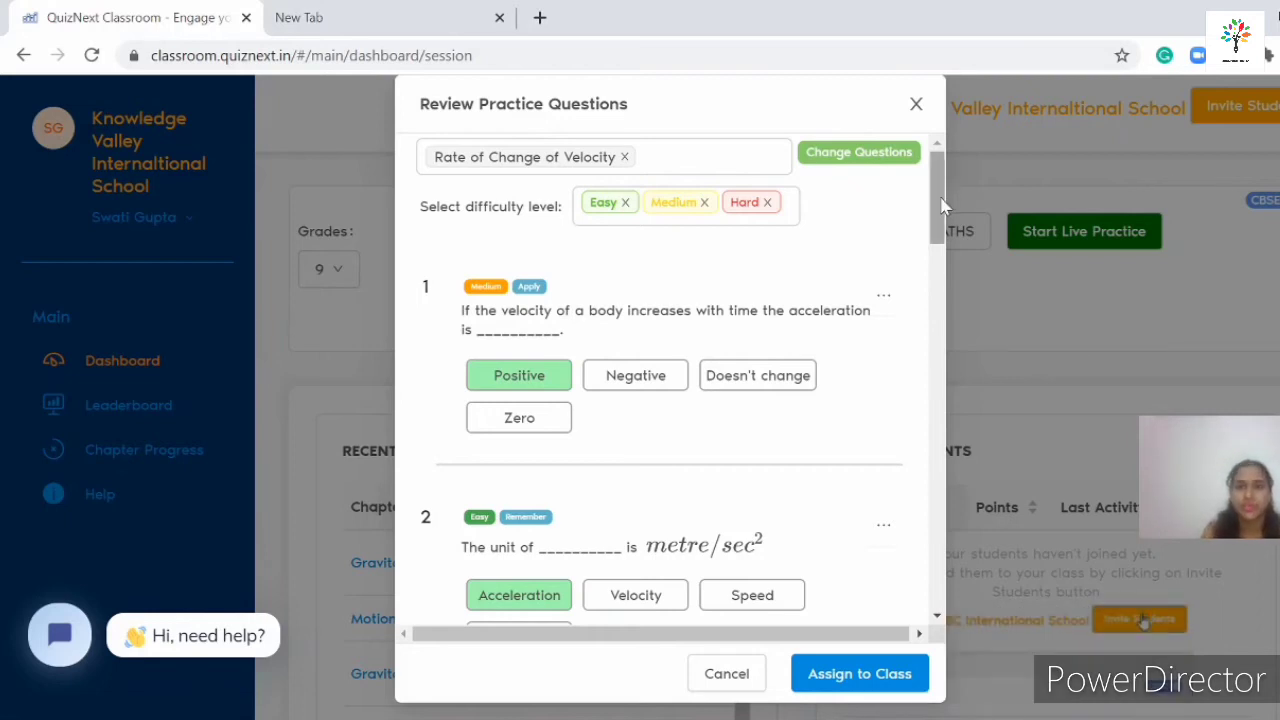
left_click_drag(940, 205, 938, 262)
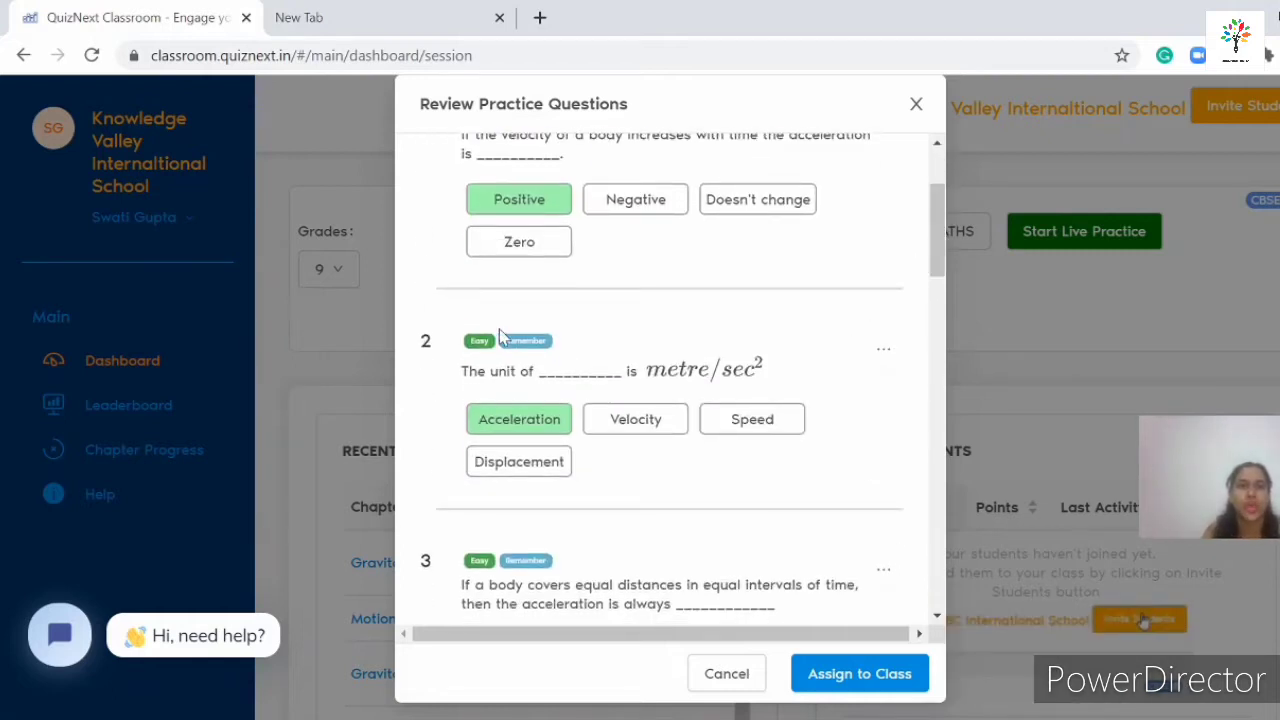
left_click(884, 350)
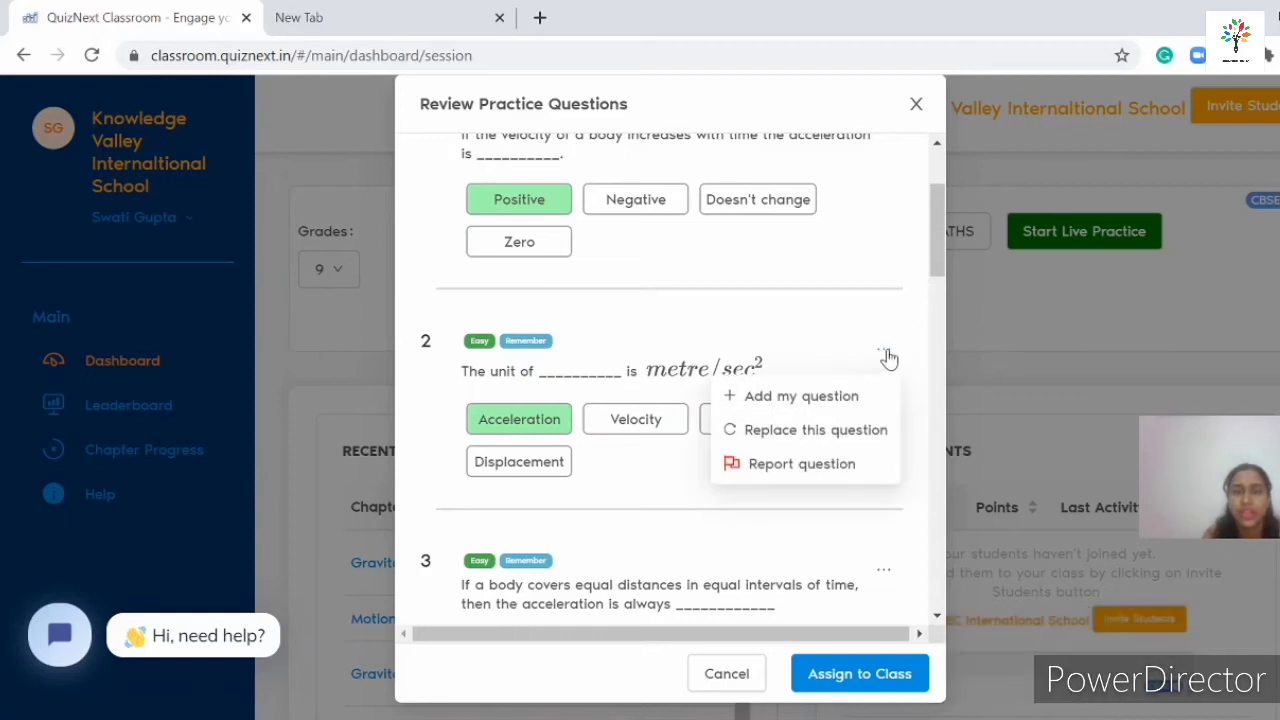
left_click(848, 430)
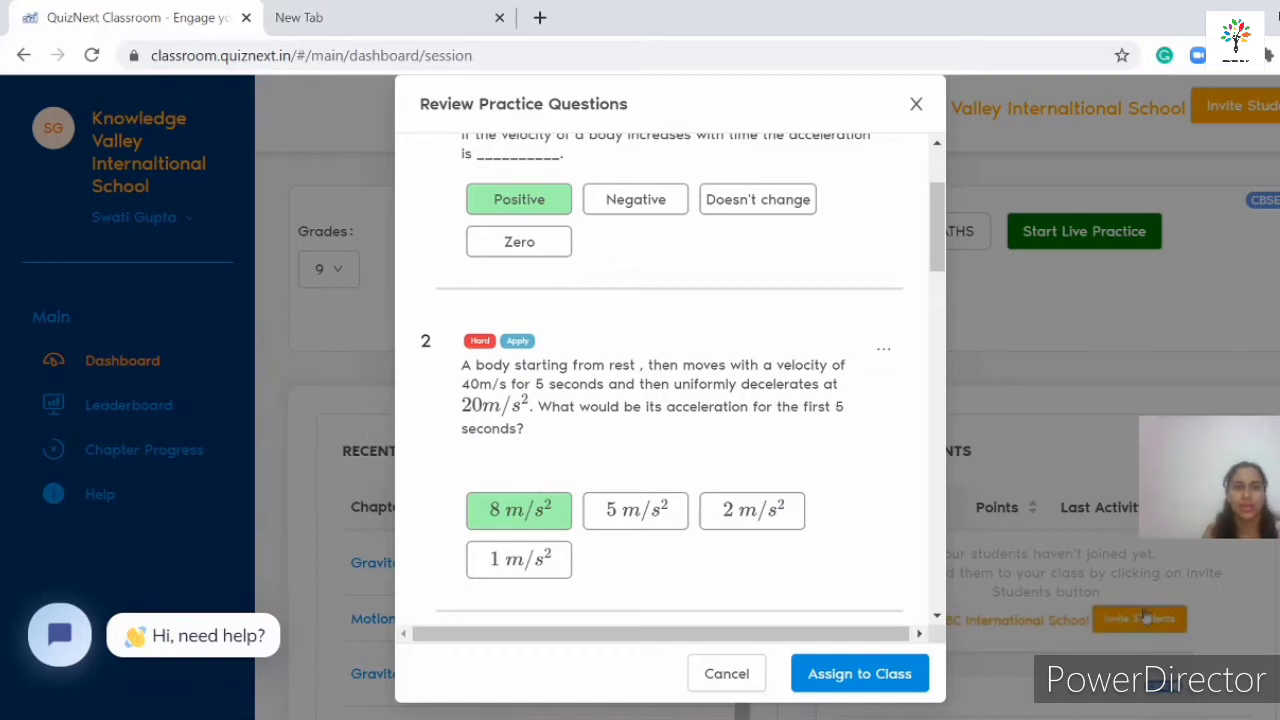
Open the Question Builder from question 2 to add a custom question
left_click(885, 354)
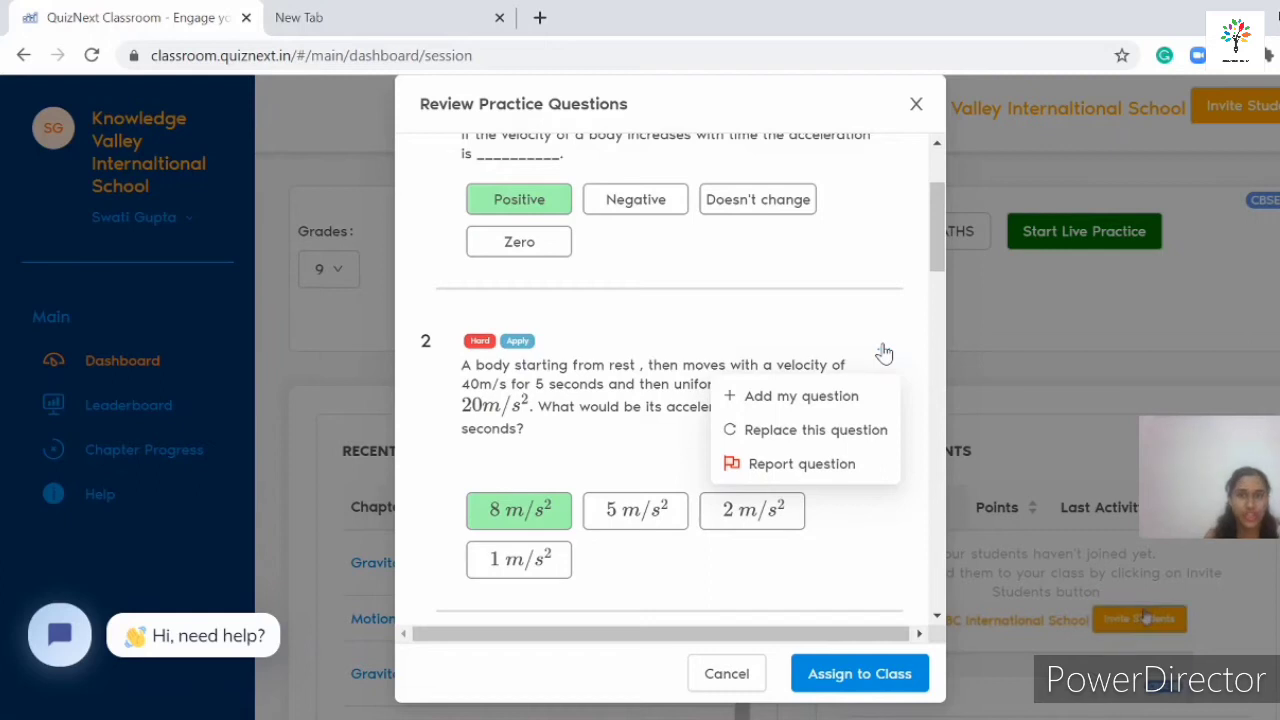
left_click(1143, 621)
left_click(885, 349)
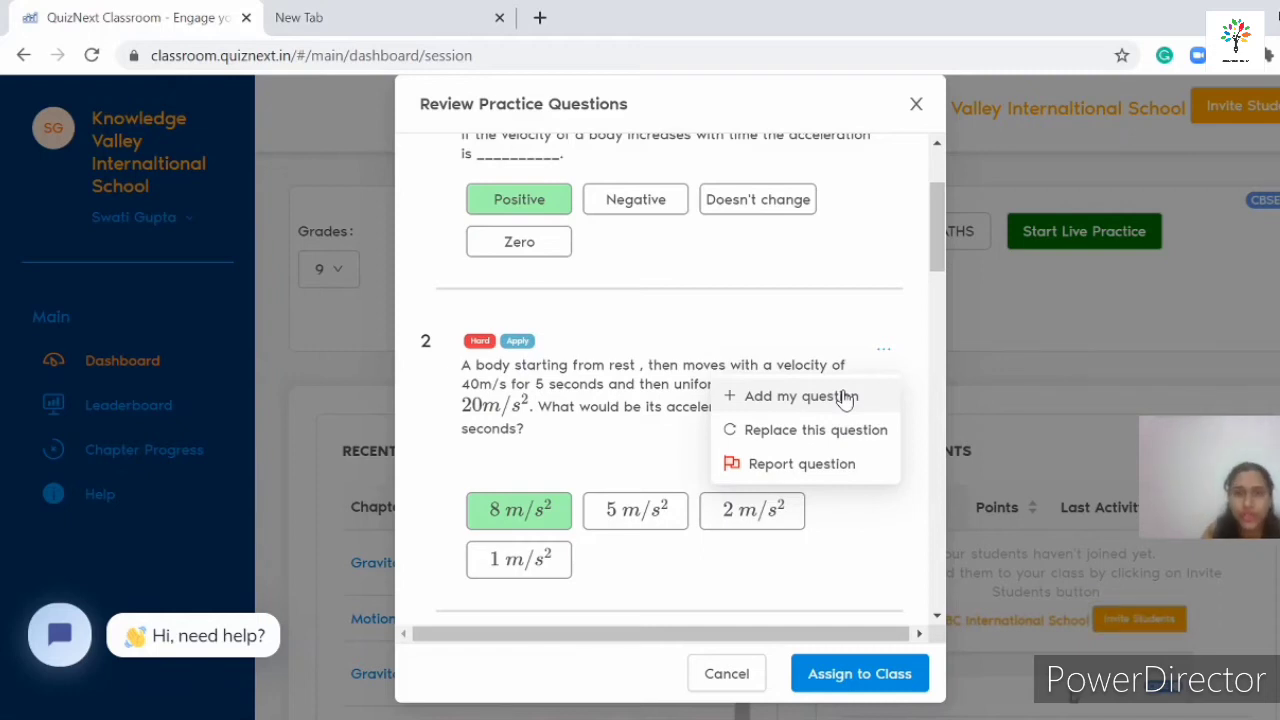
left_click(800, 396)
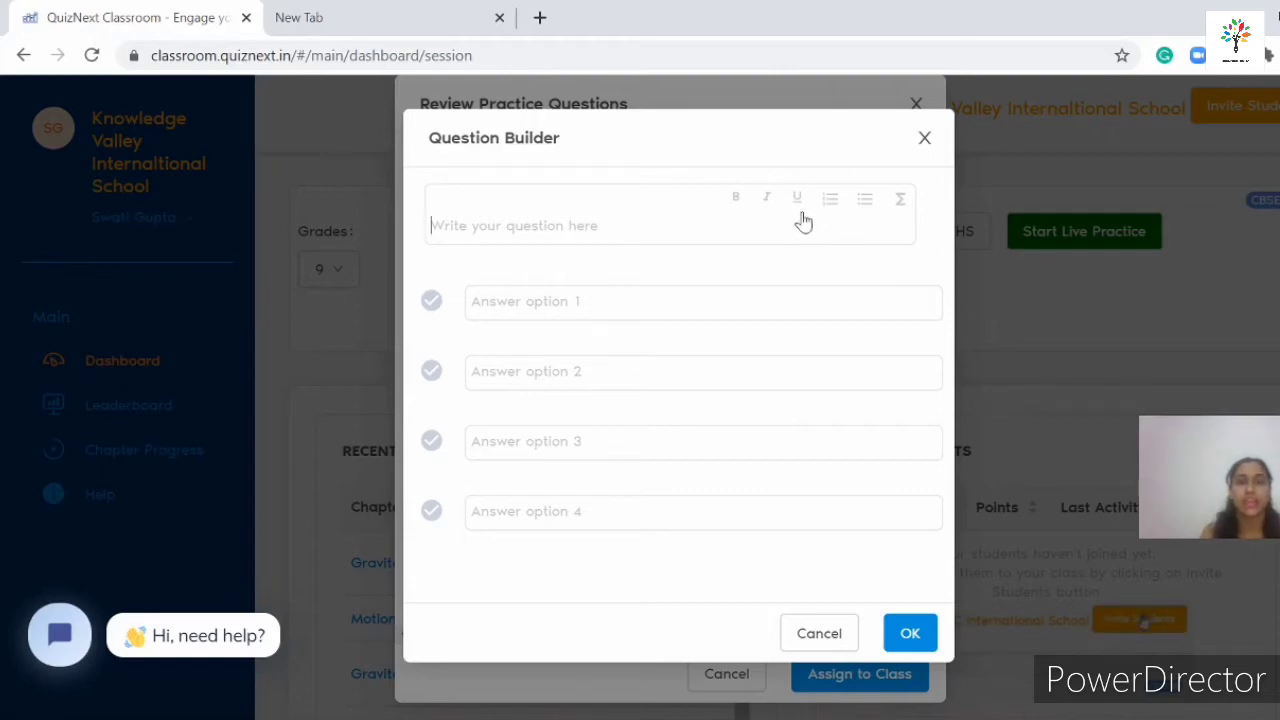
Open the math editor for the custom question and browse the pages of its symbol keyboard
left_click(901, 202)
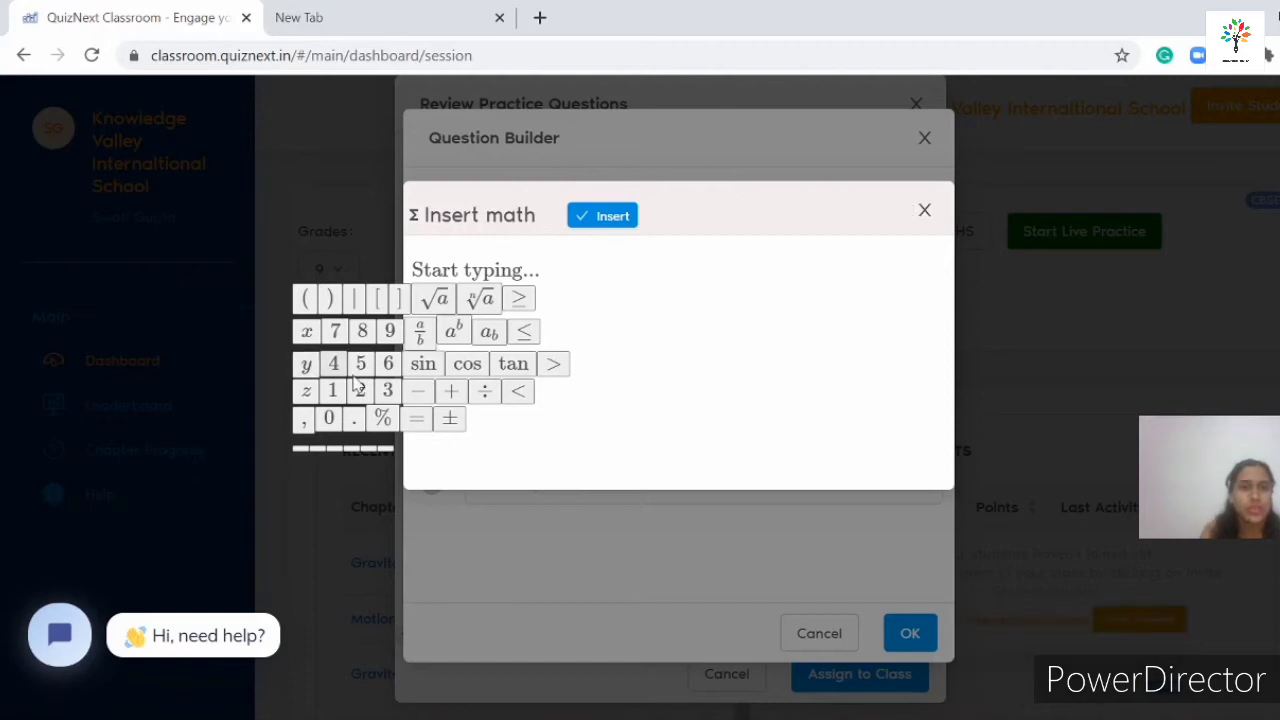
left_click(331, 449)
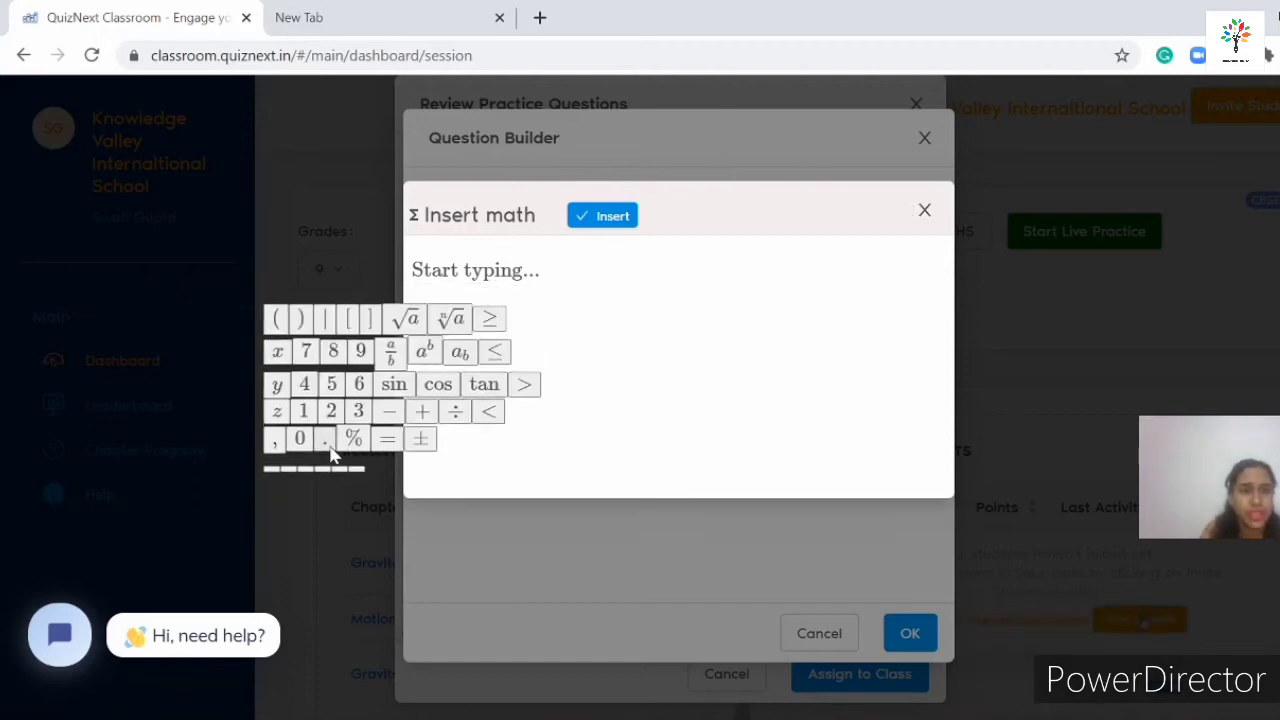
left_click(340, 468)
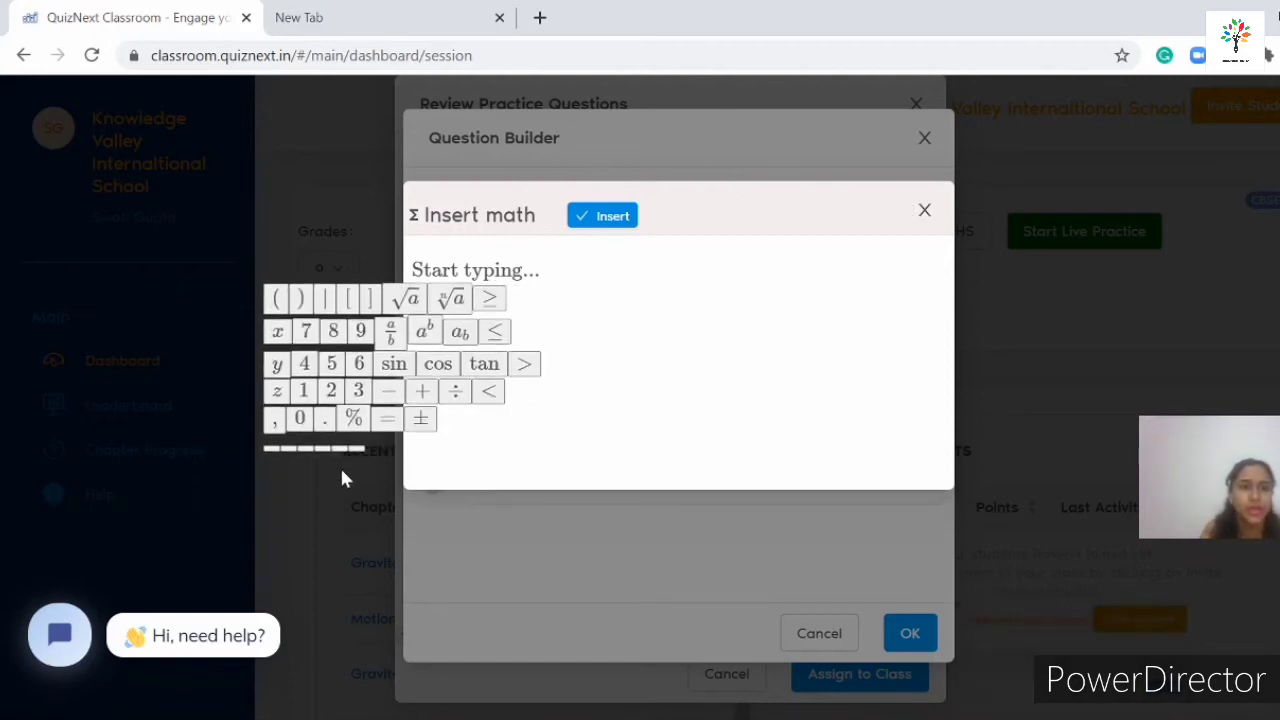
left_click(358, 451)
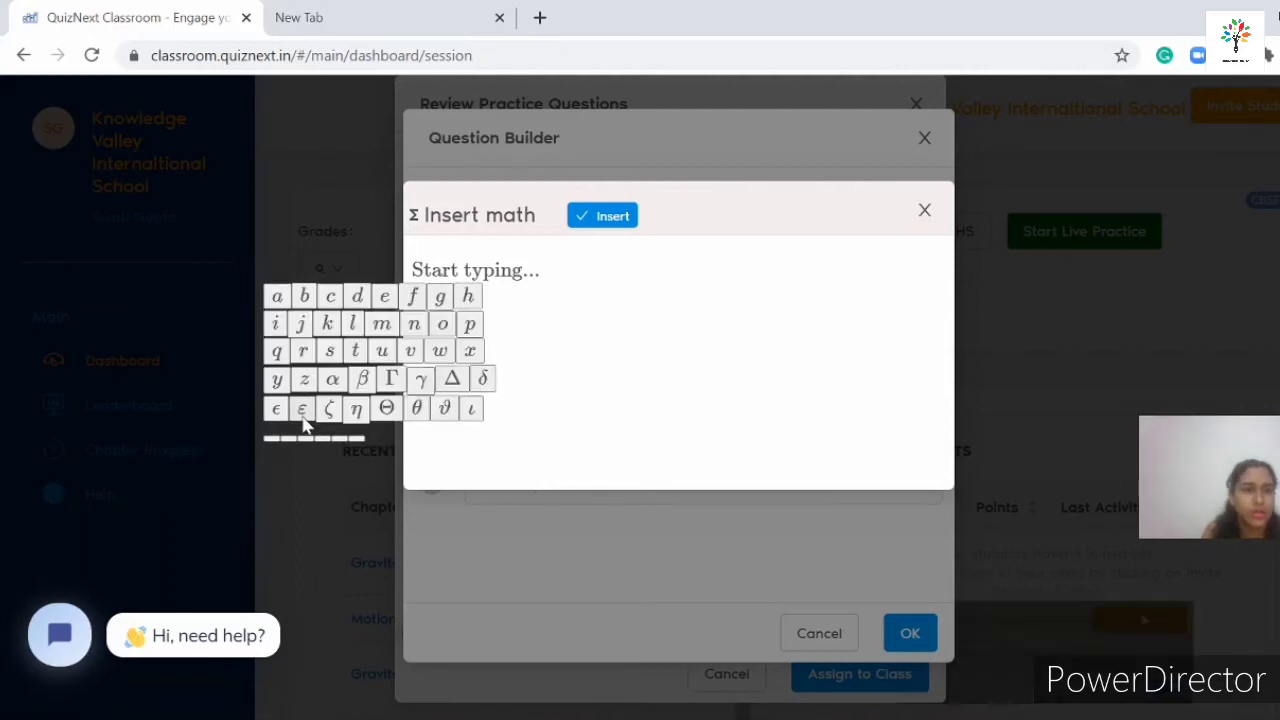
left_click(308, 440)
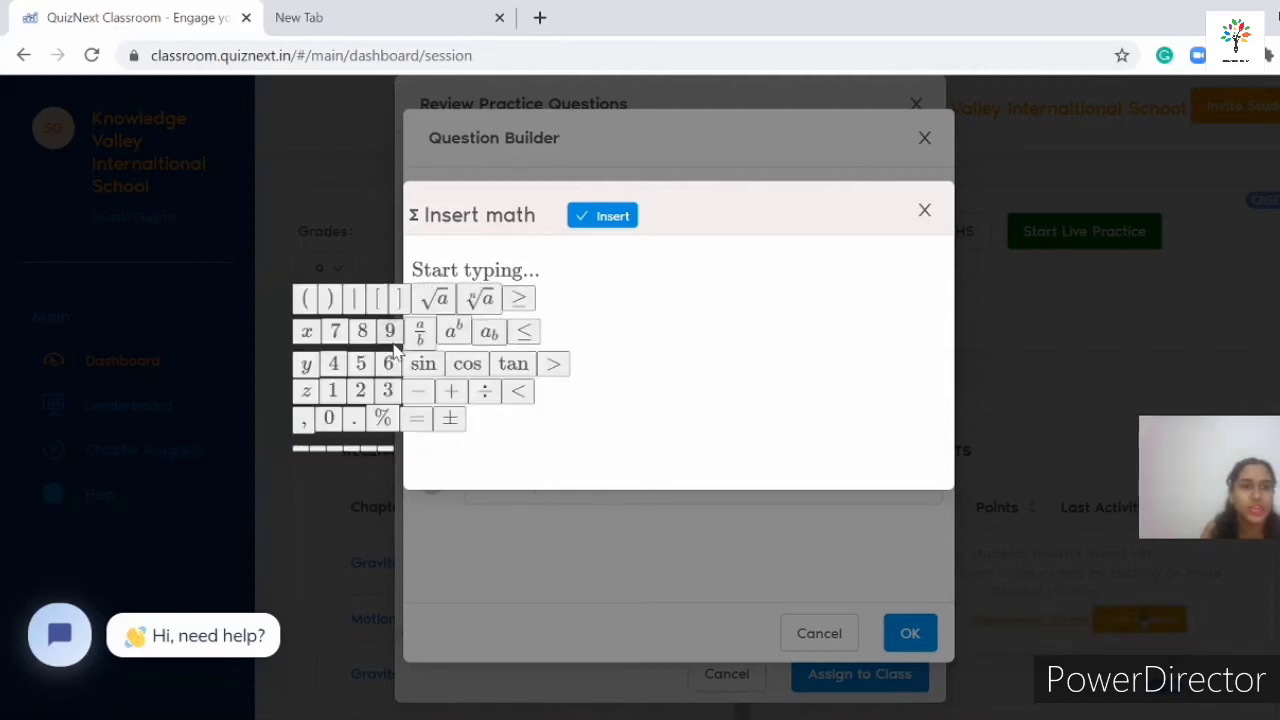
Insert the square root expression √75 as the text of the custom question
left_click(480, 305)
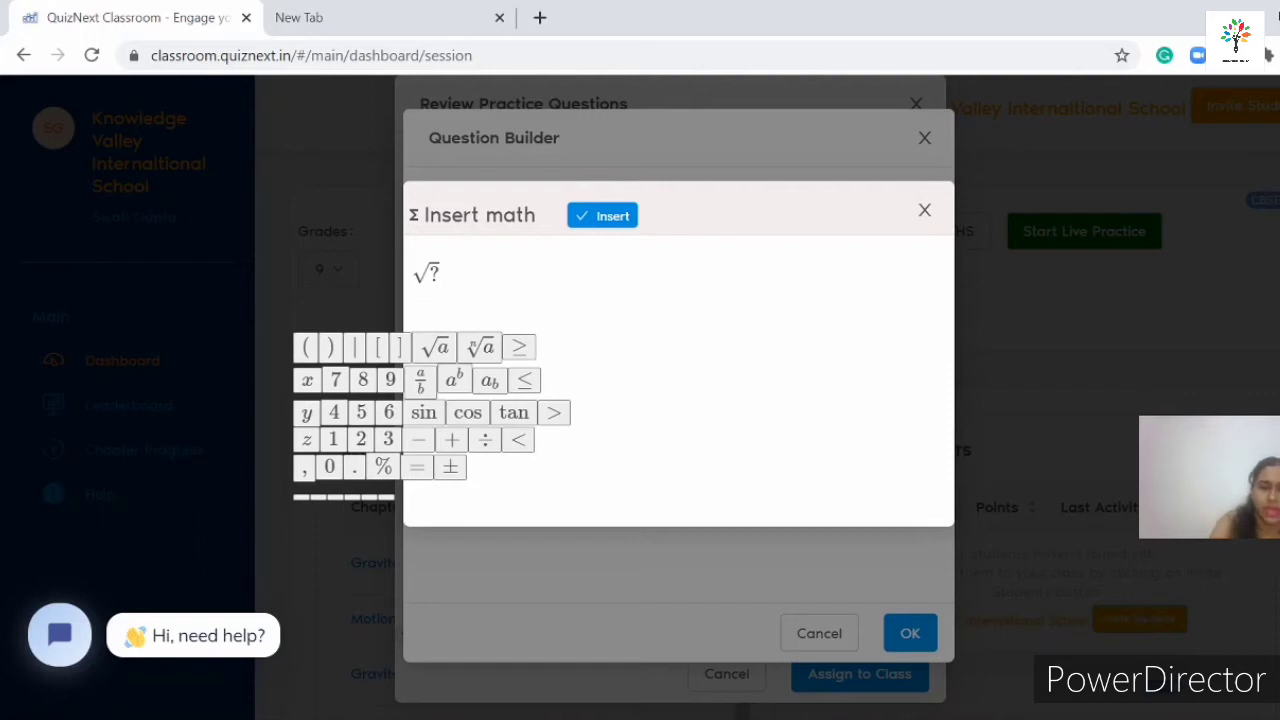
type("75")
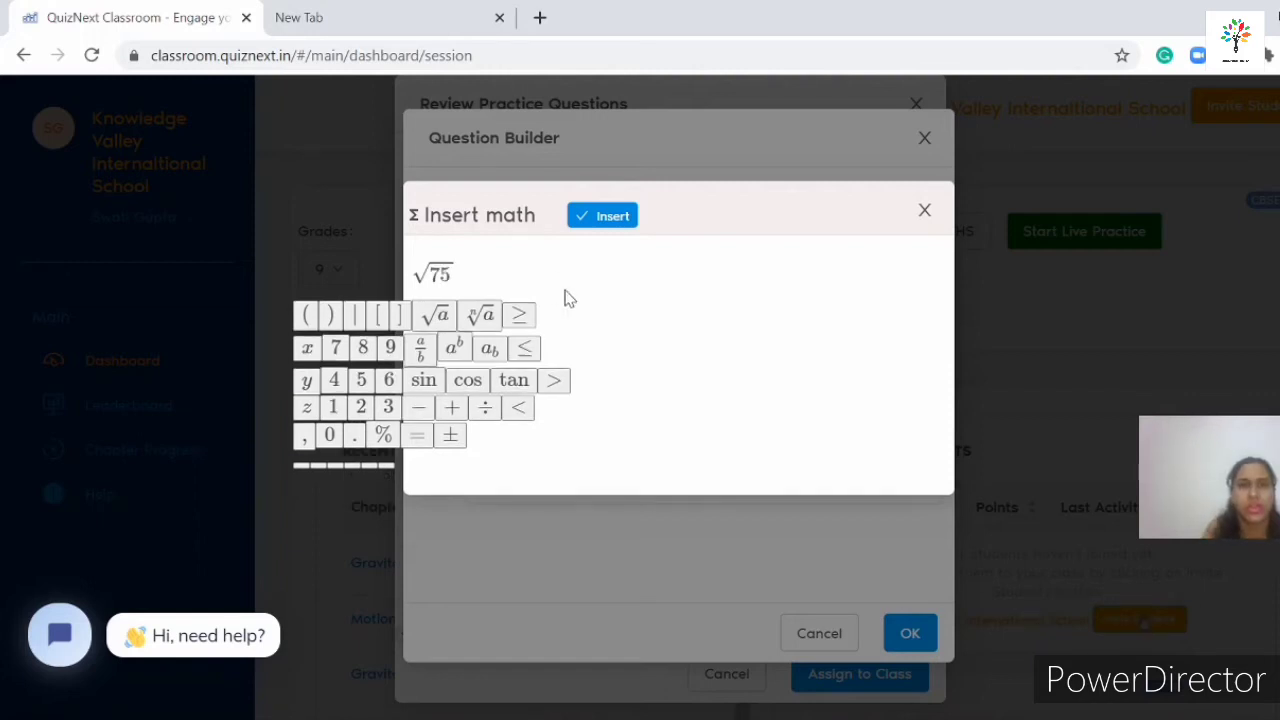
left_click(611, 217)
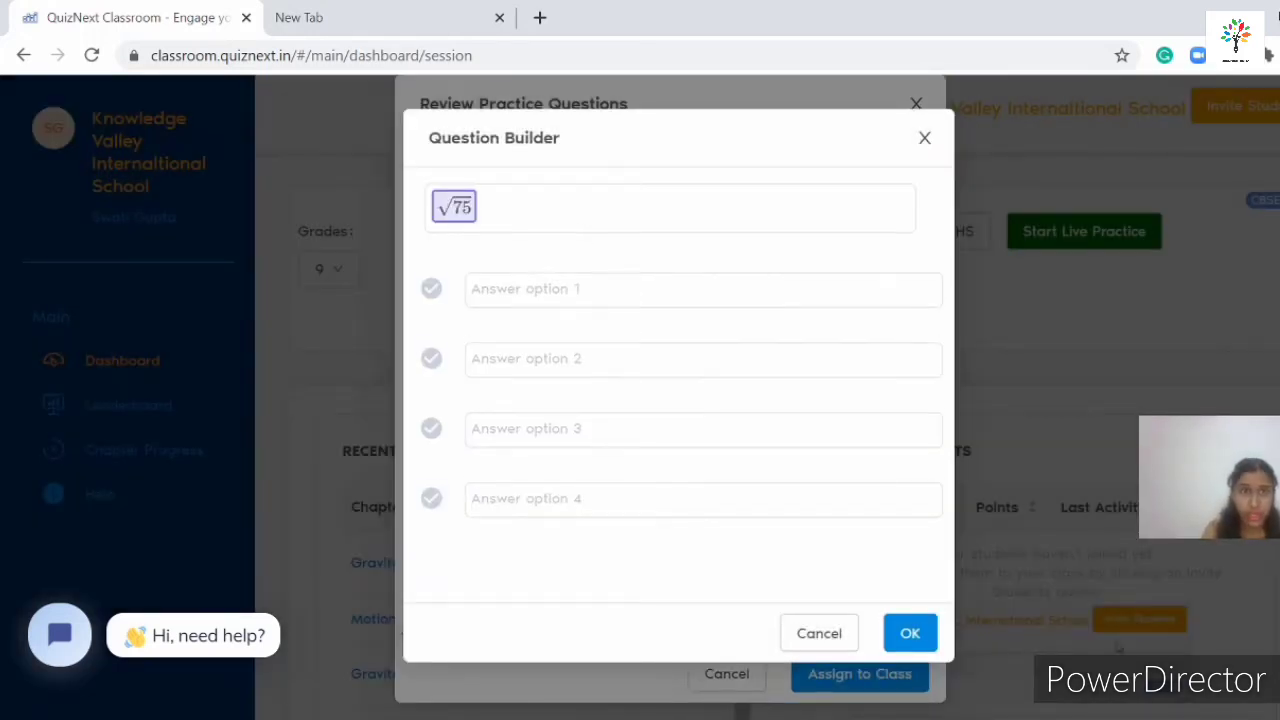
Fill in the answer options 76, 9, 5 and 15 with 5 marked as correct, and discard the custom question
left_click(520, 304)
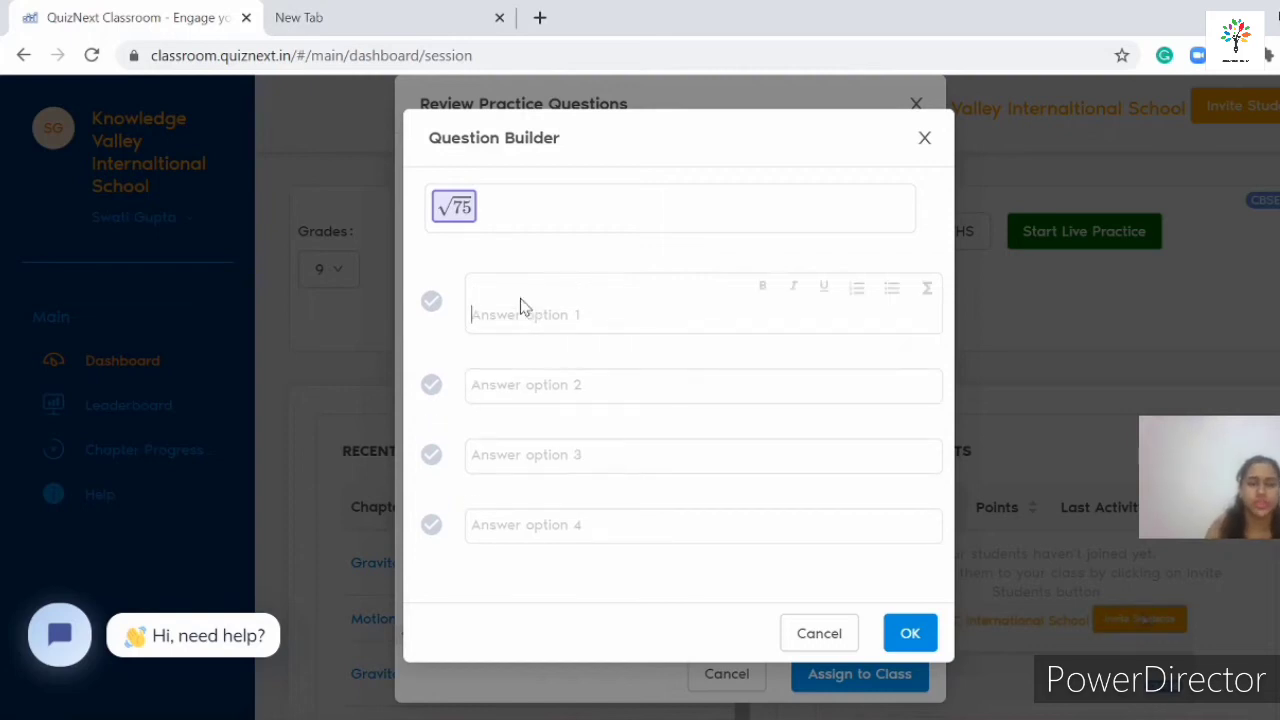
type("76")
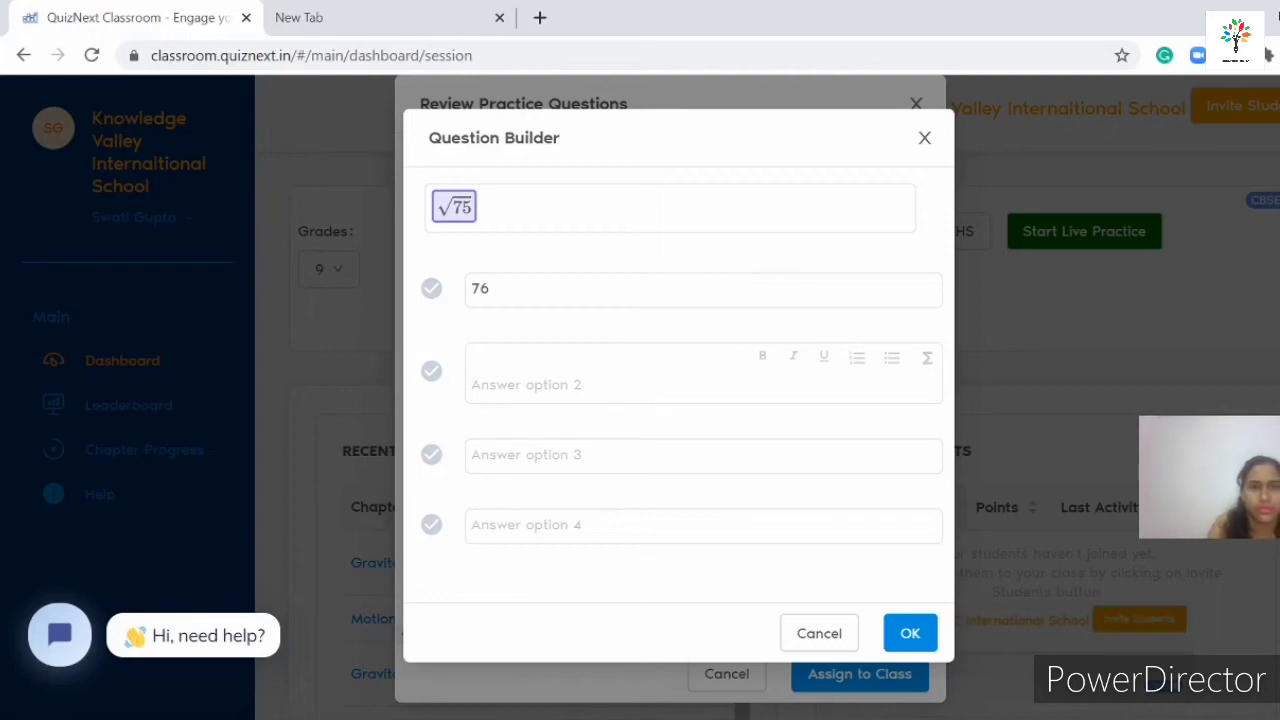
type("9")
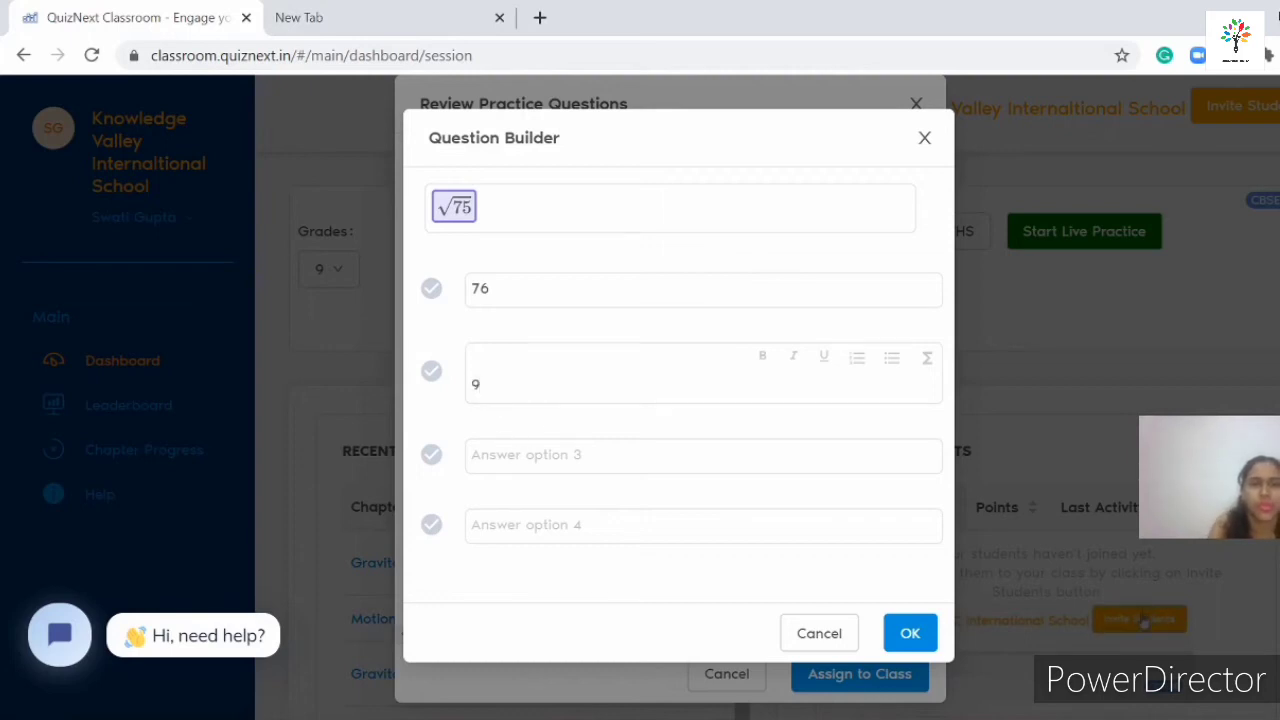
key("Tab")
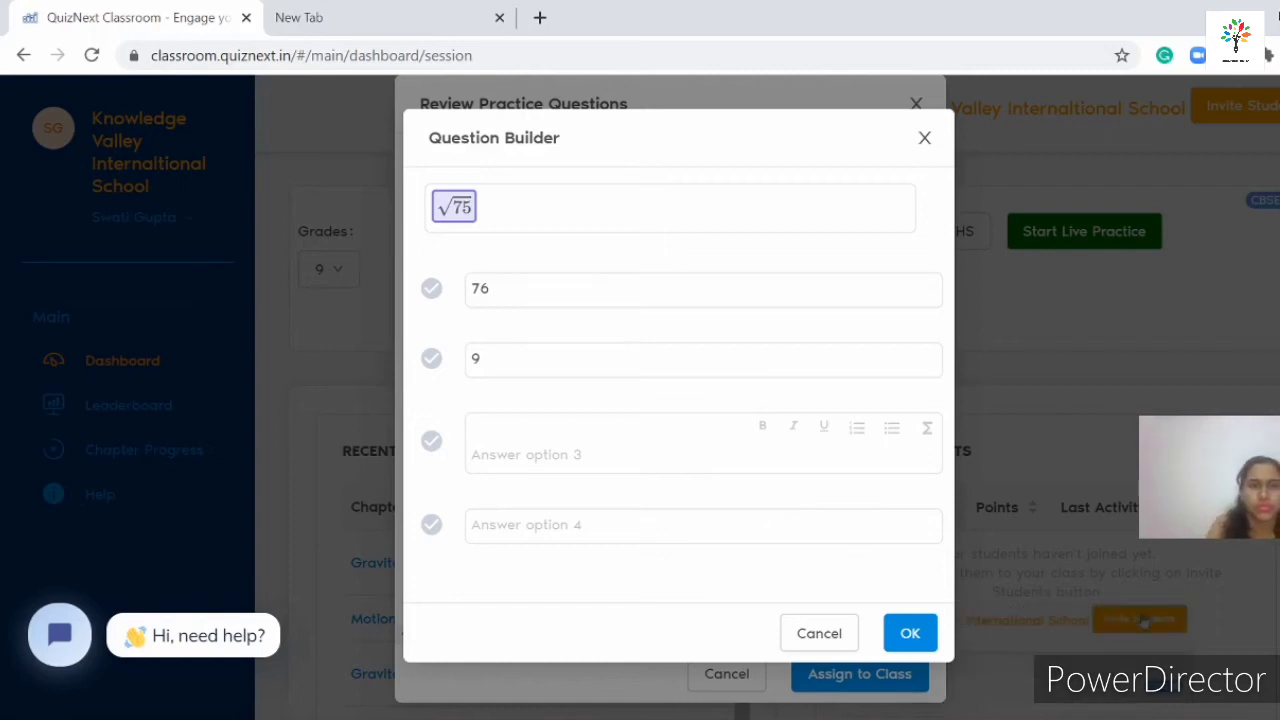
type("5")
left_click(508, 518)
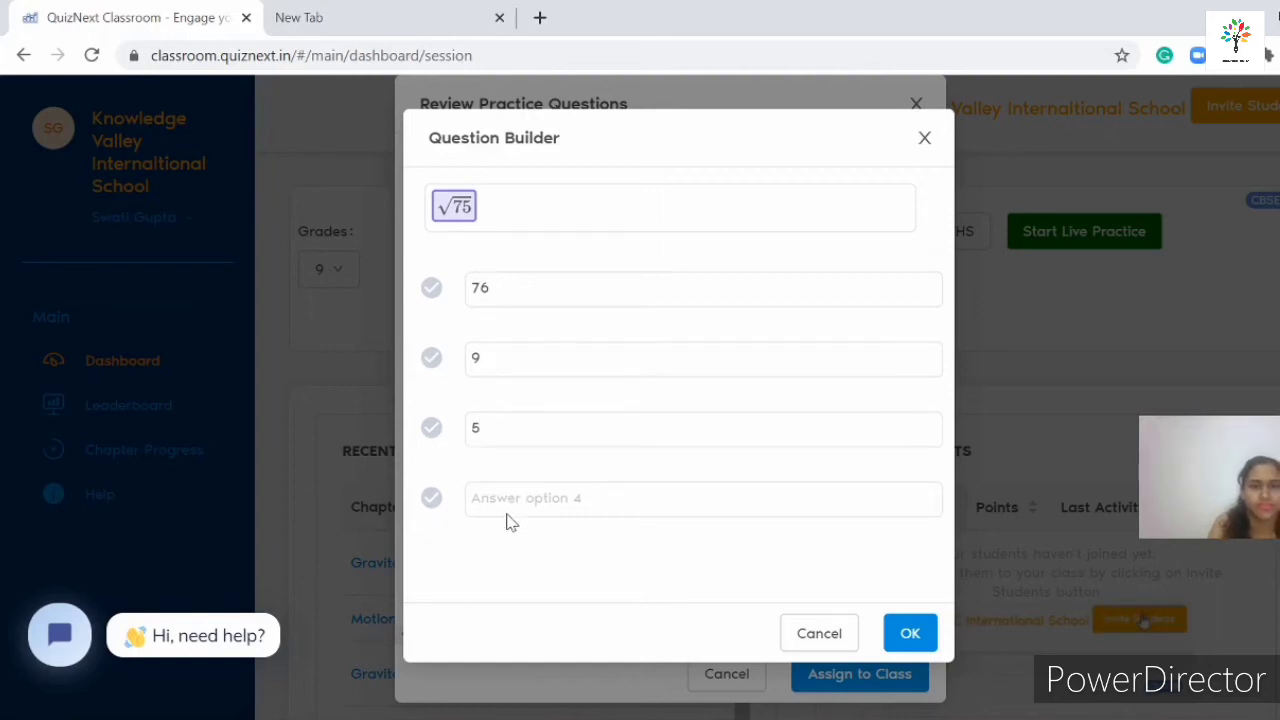
left_click(474, 506)
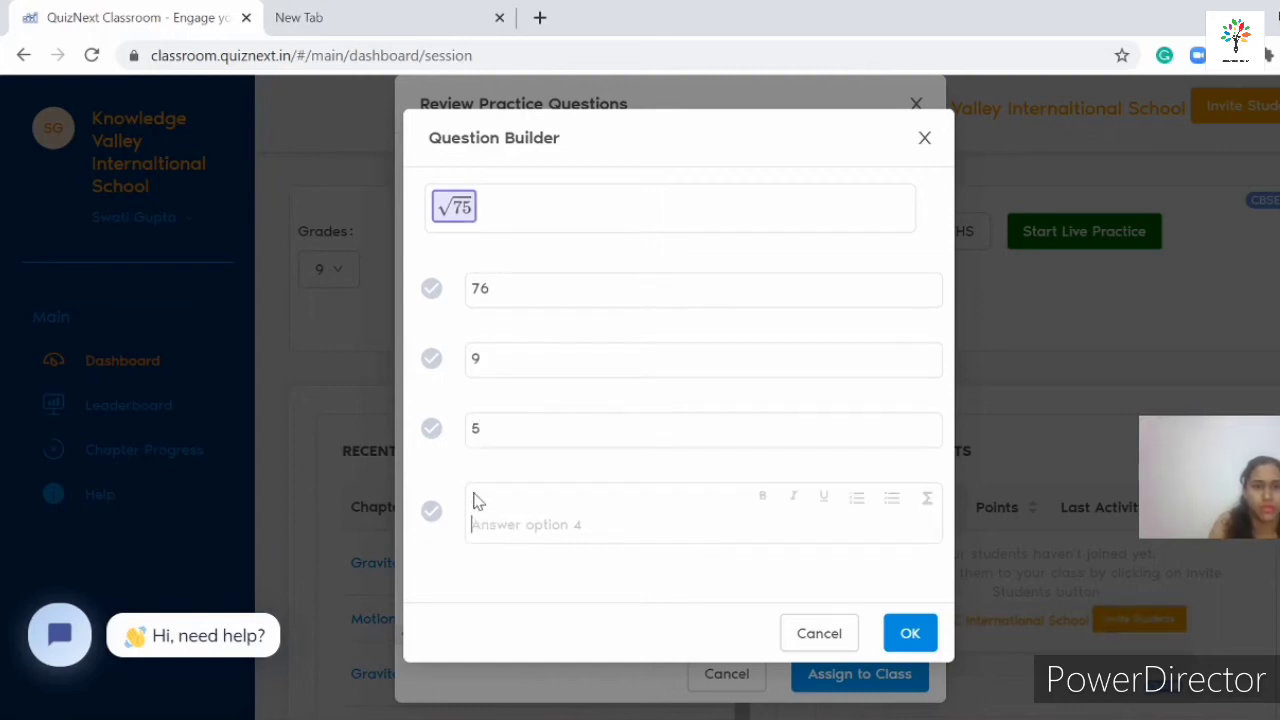
type("15")
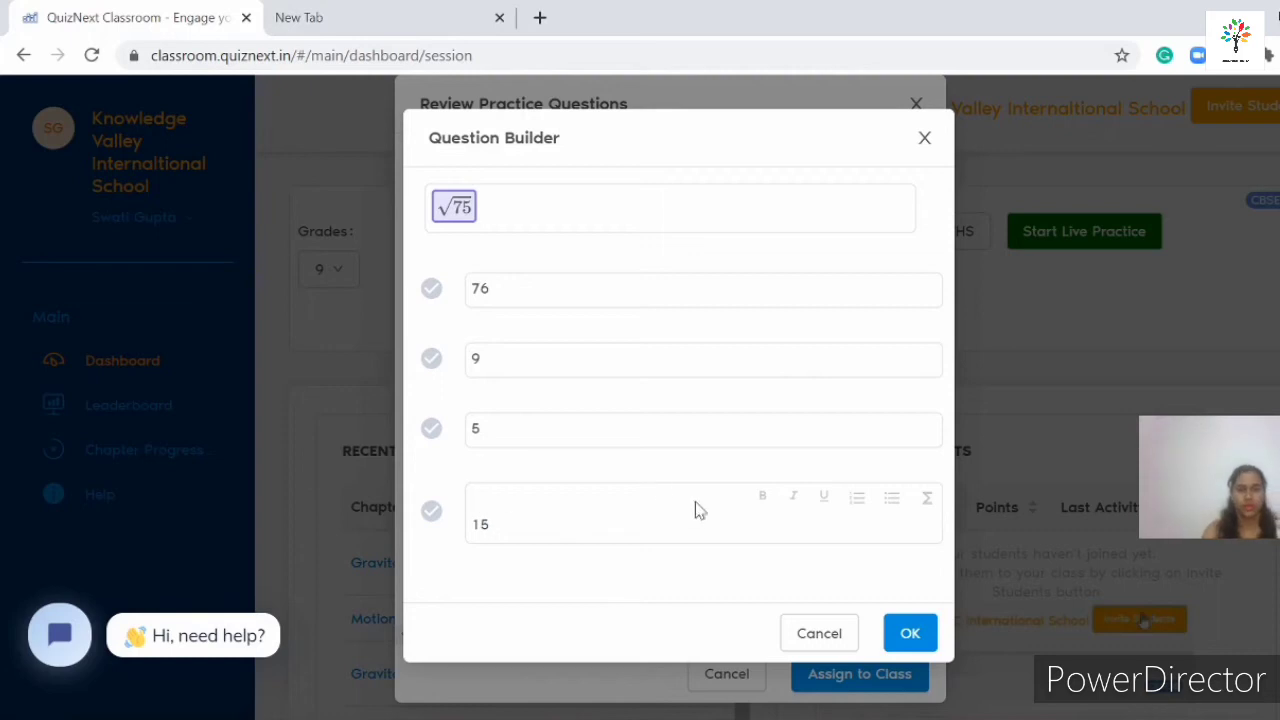
left_click(431, 429)
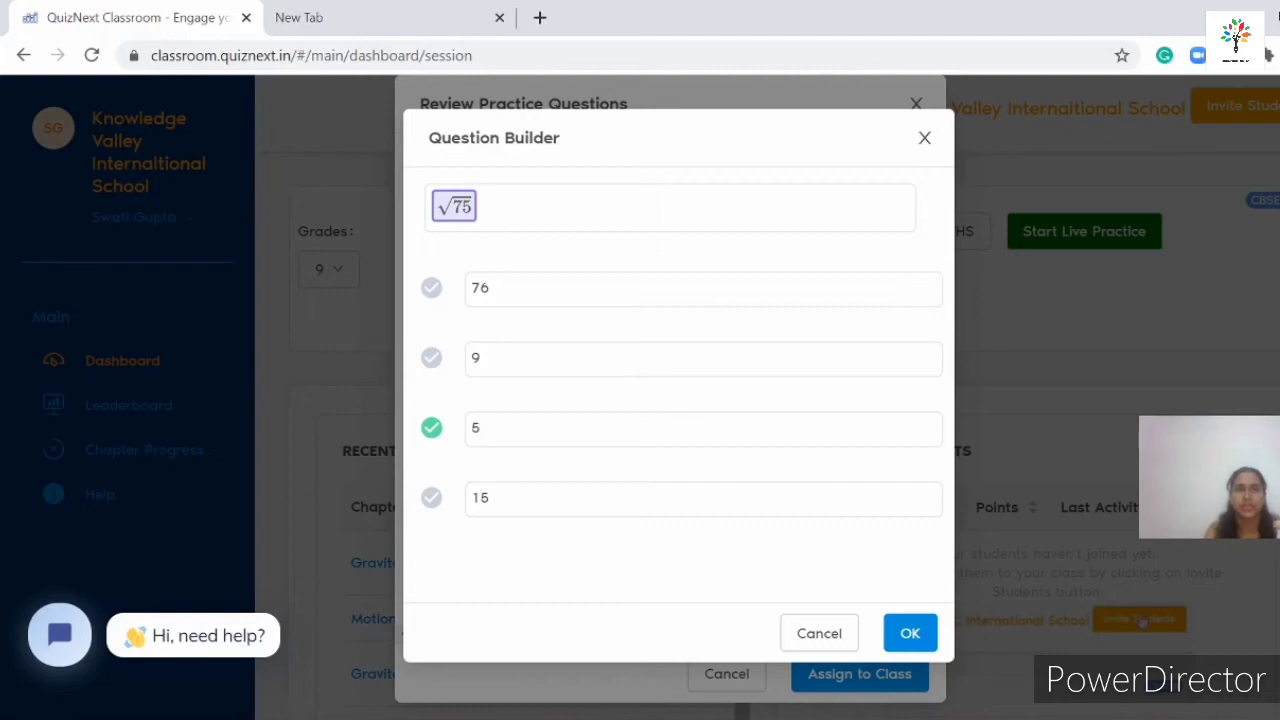
left_click(816, 632)
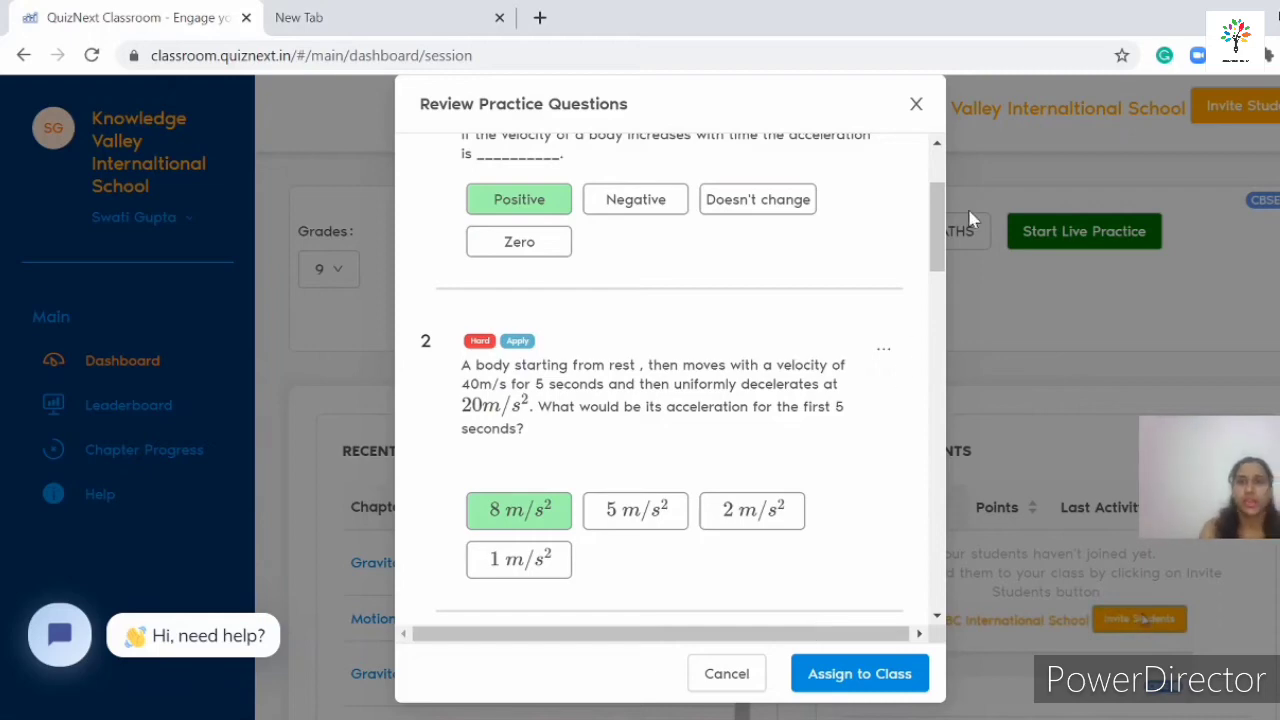
Return to the start of the practice questions and proceed to assigning them to the class
left_click_drag(945, 245, 920, 55)
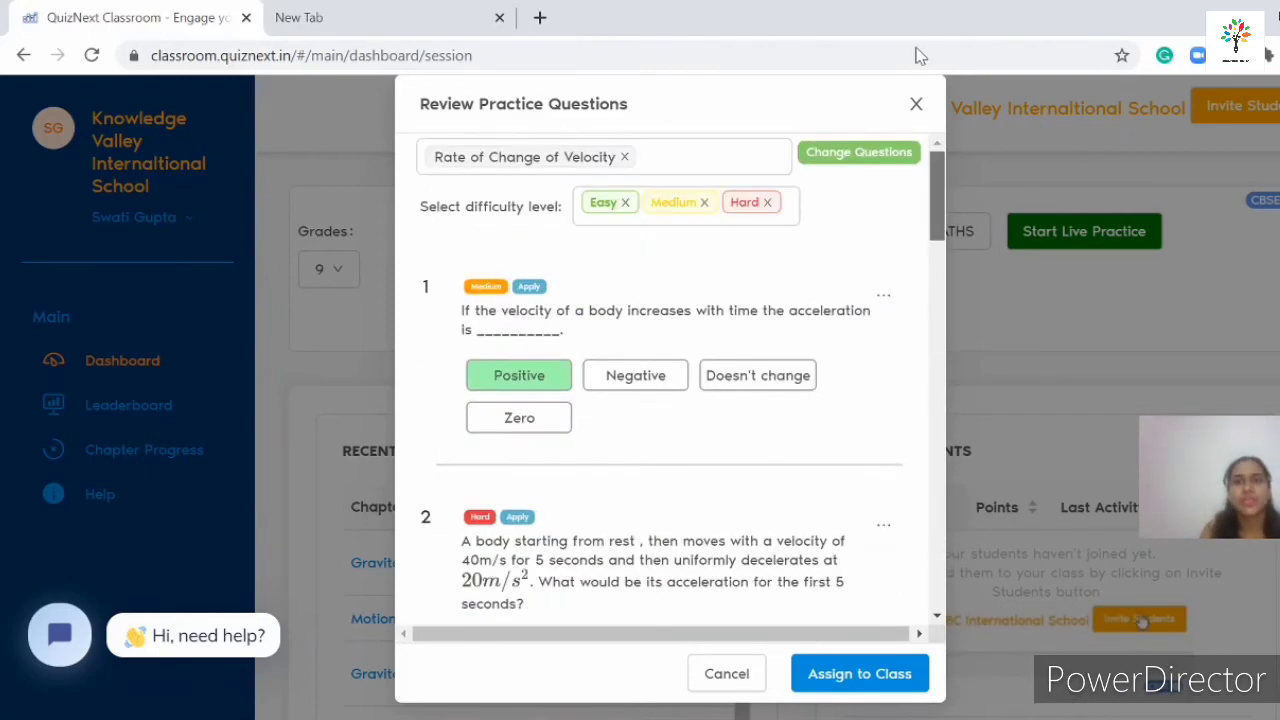
left_click(860, 675)
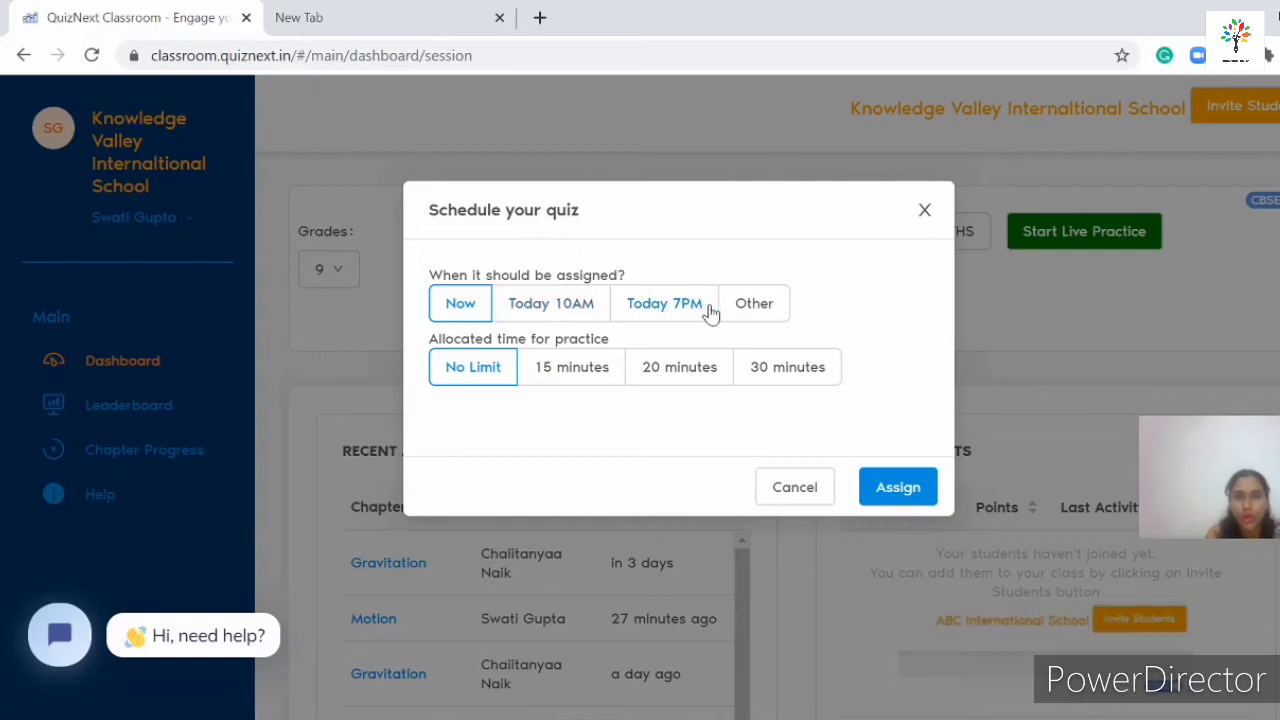
Schedule the quiz for the custom date and time 27-08-2020 5:00 am
left_click(756, 314)
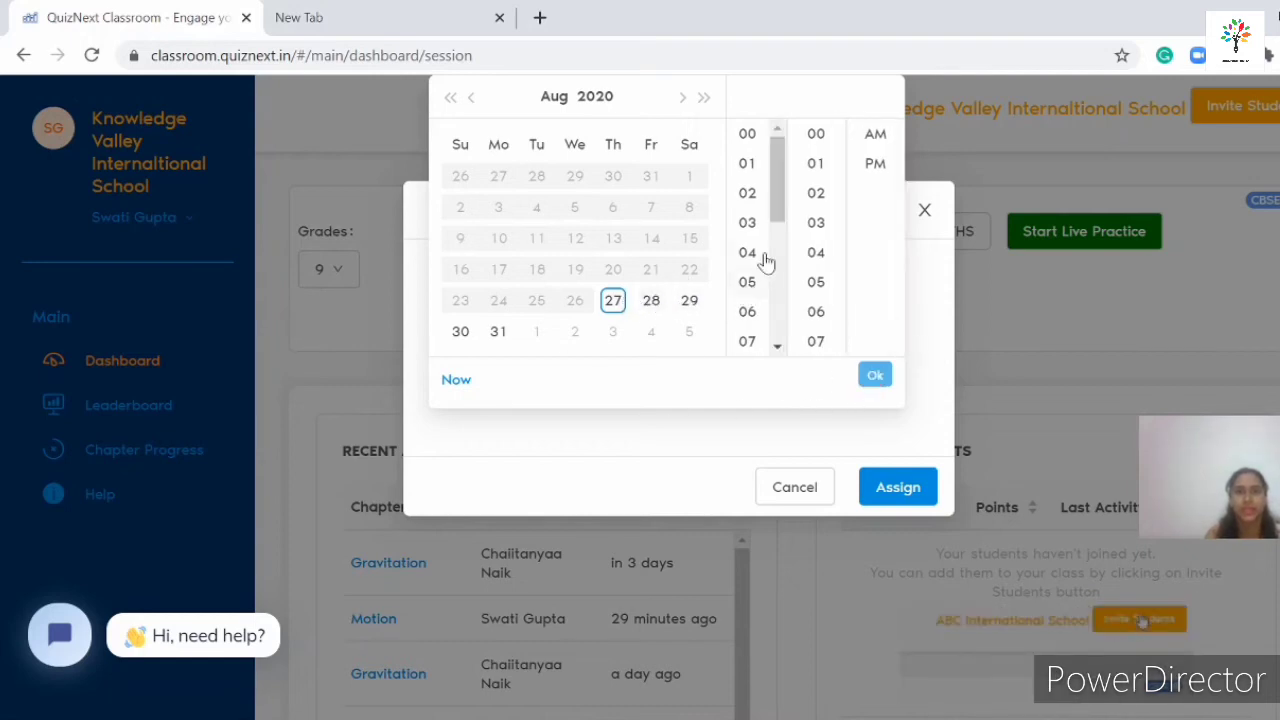
left_click(748, 284)
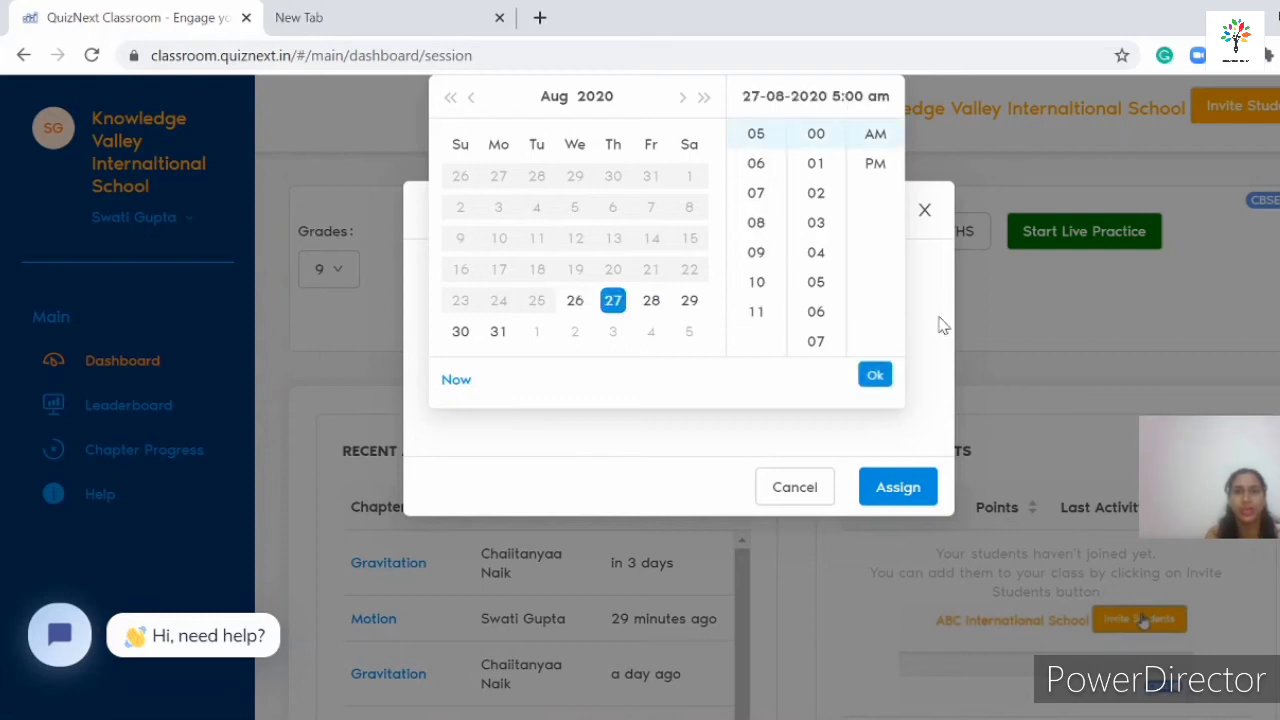
left_click(875, 375)
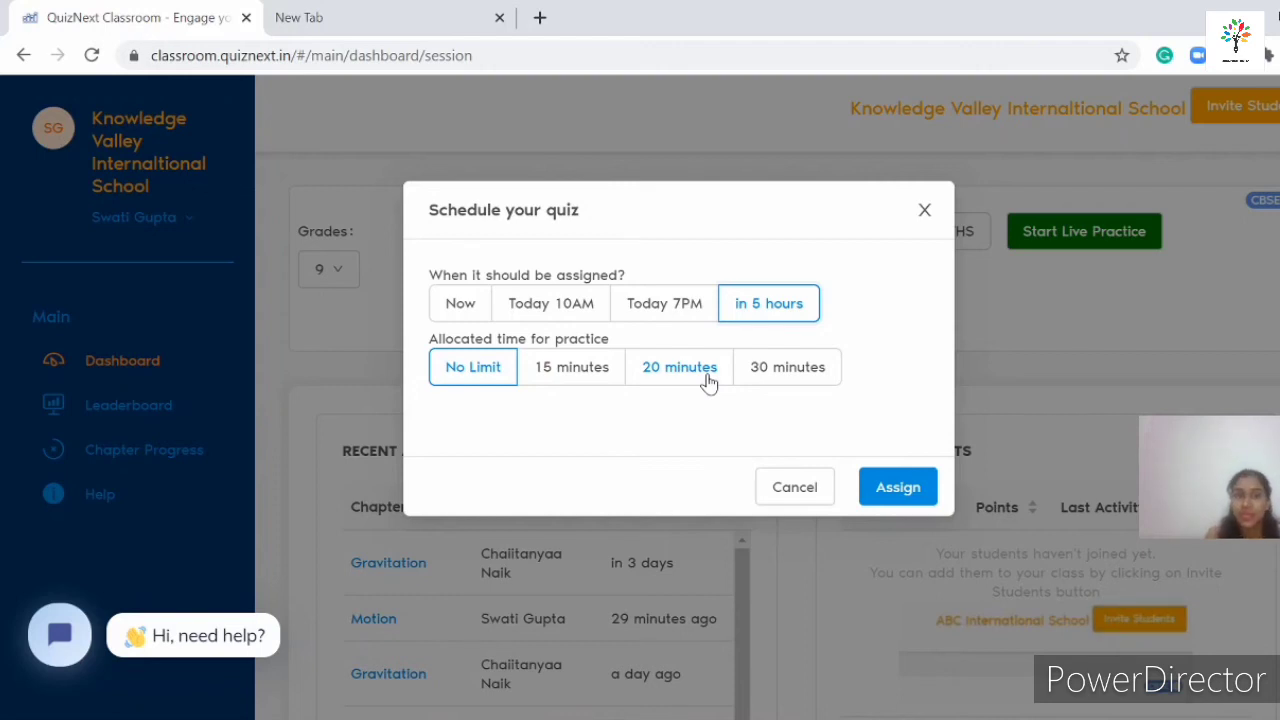
Allocate 15 minutes for the practice and assign the quiz to the class with immediate start
left_click(599, 373)
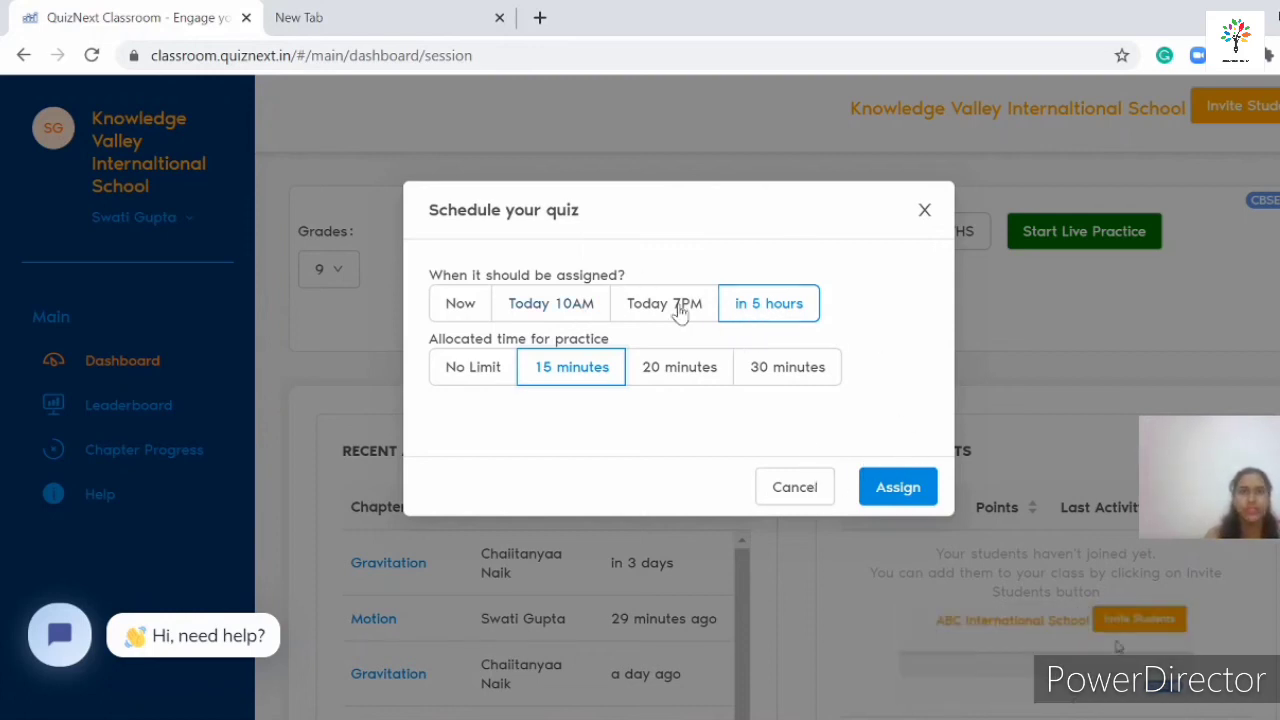
left_click(463, 305)
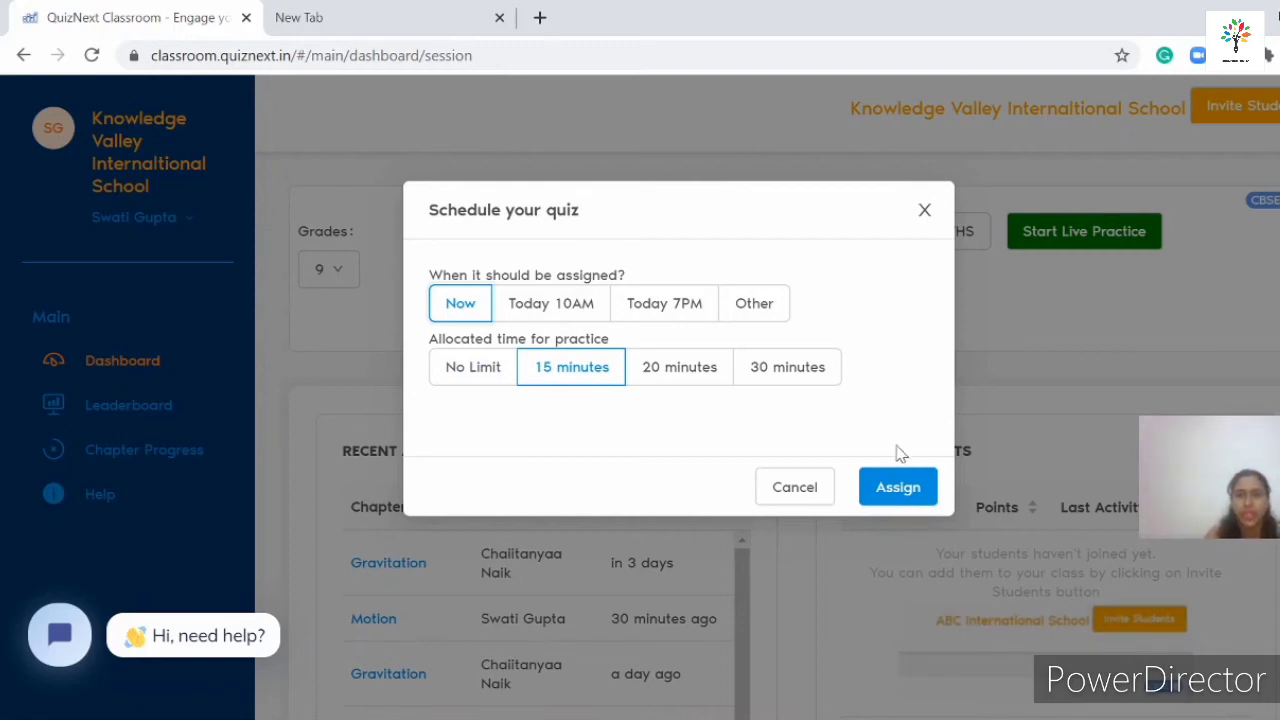
left_click(896, 492)
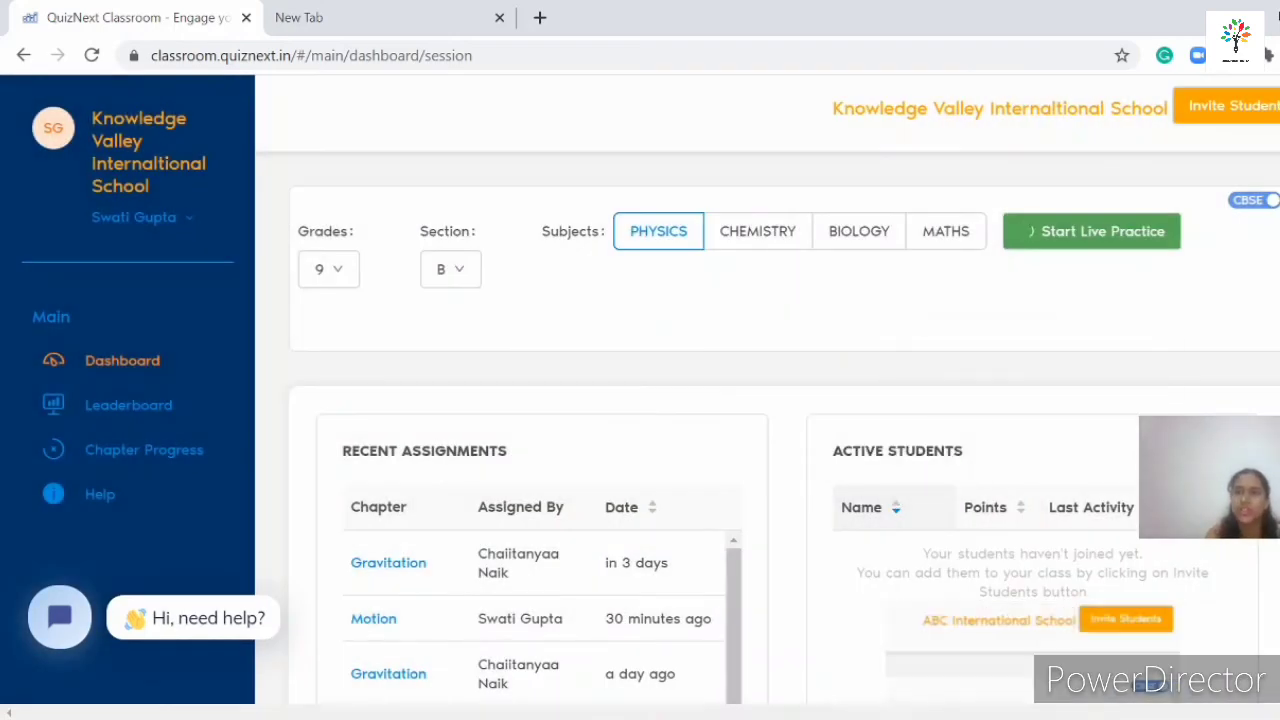
Open the newly assigned Motion quiz from the recent assignments and look through its questions and accuracy figures
scroll(1203, 270, "down", 1)
scroll(1203, 270, "up", 1)
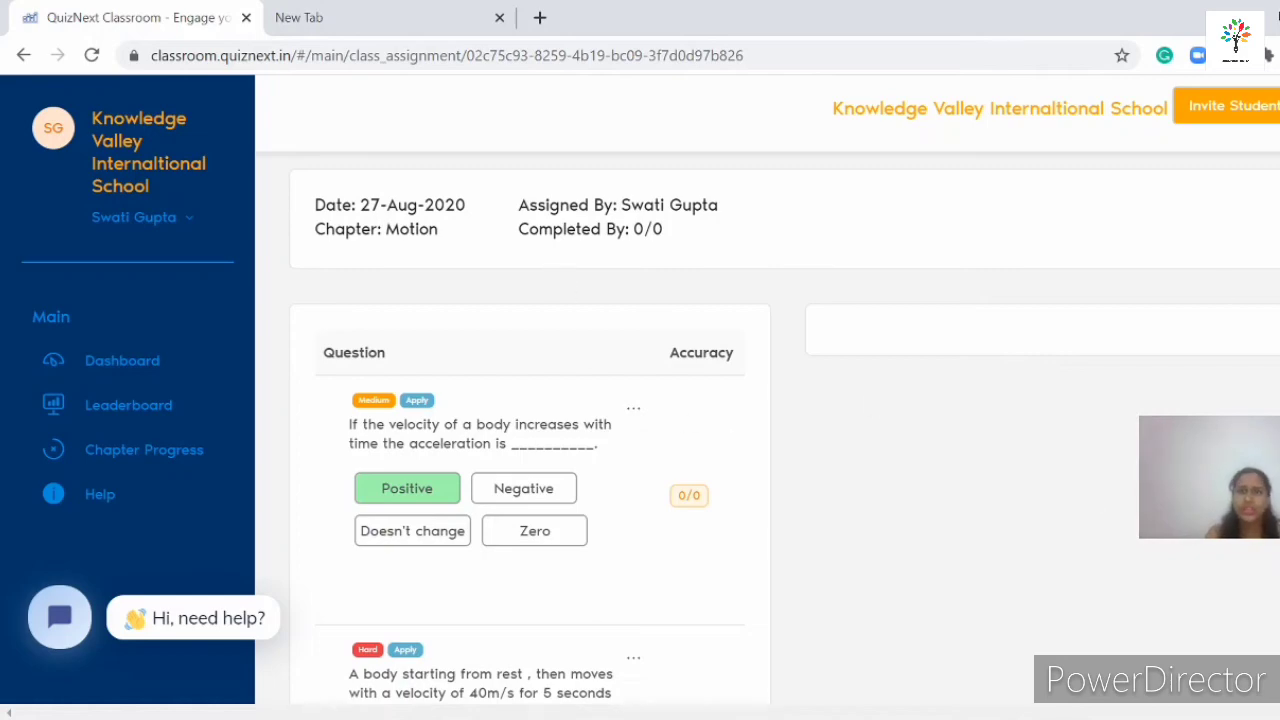
scroll(530, 430, "down", 12)
scroll(530, 430, "up", 8)
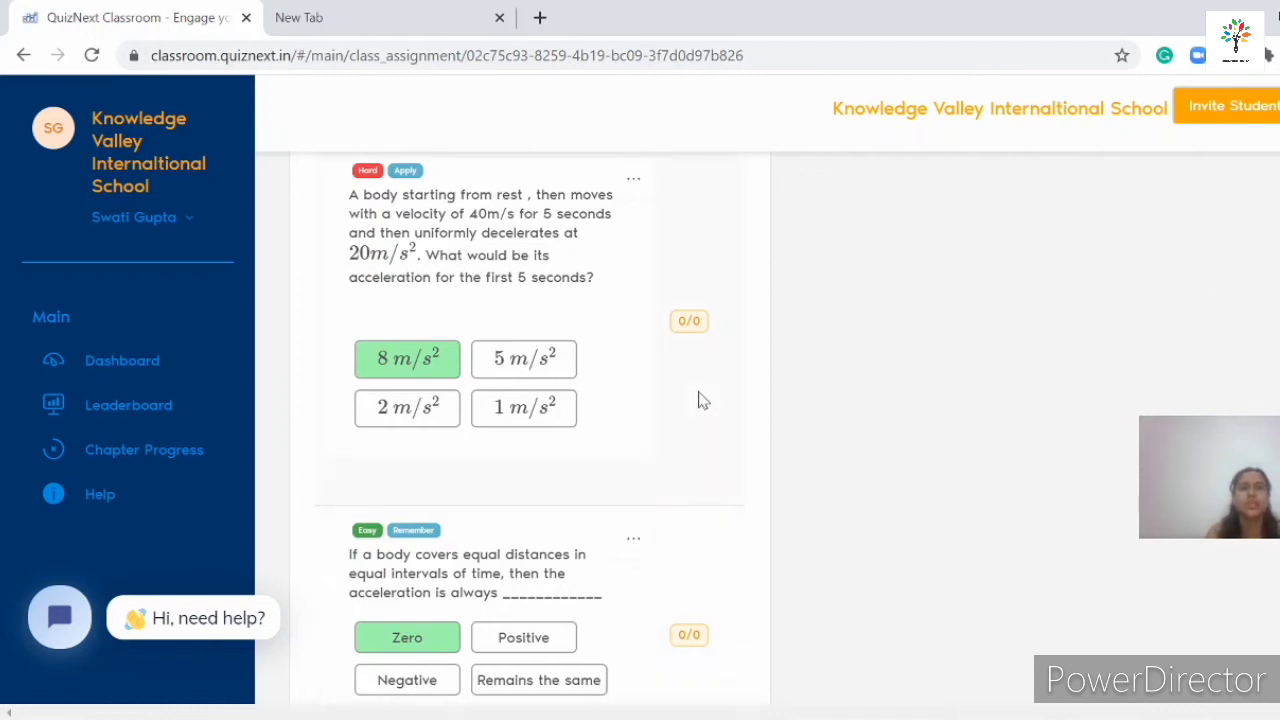
Check the student attempt details of the hard question about a body starting from rest, and review the remaining questions
left_click(690, 324)
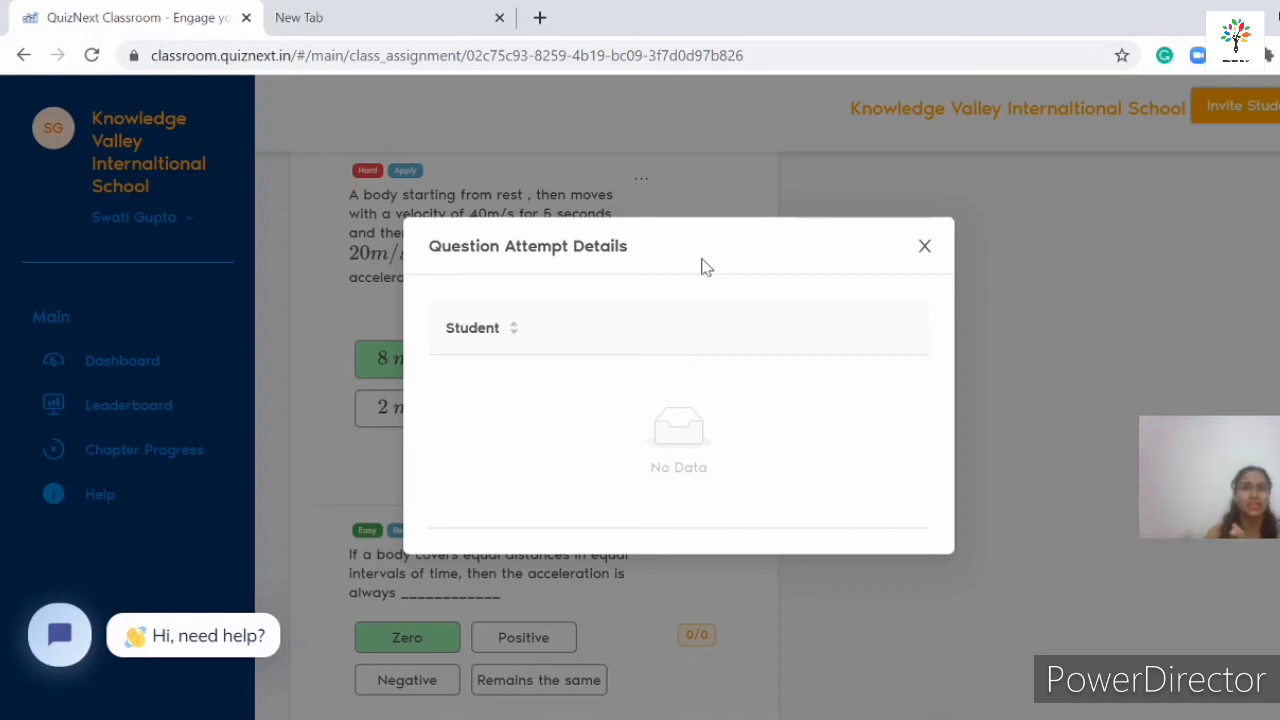
left_click(921, 249)
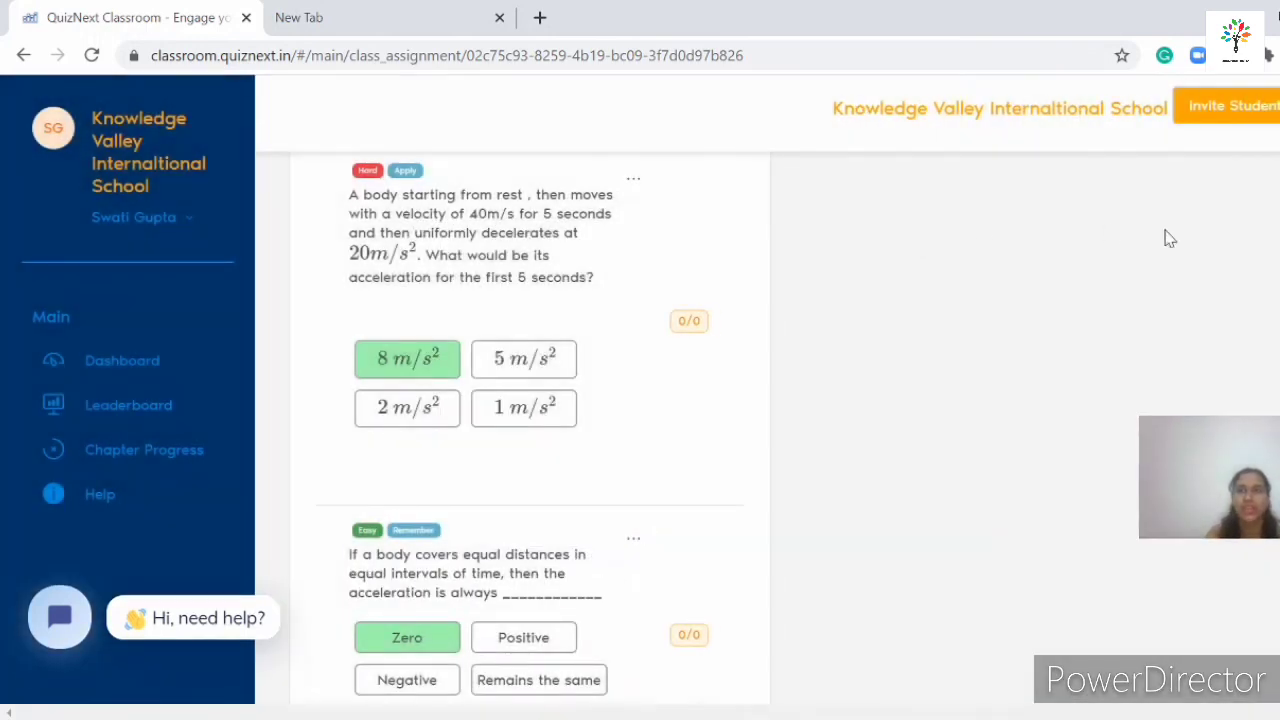
scroll(530, 430, "down", 10)
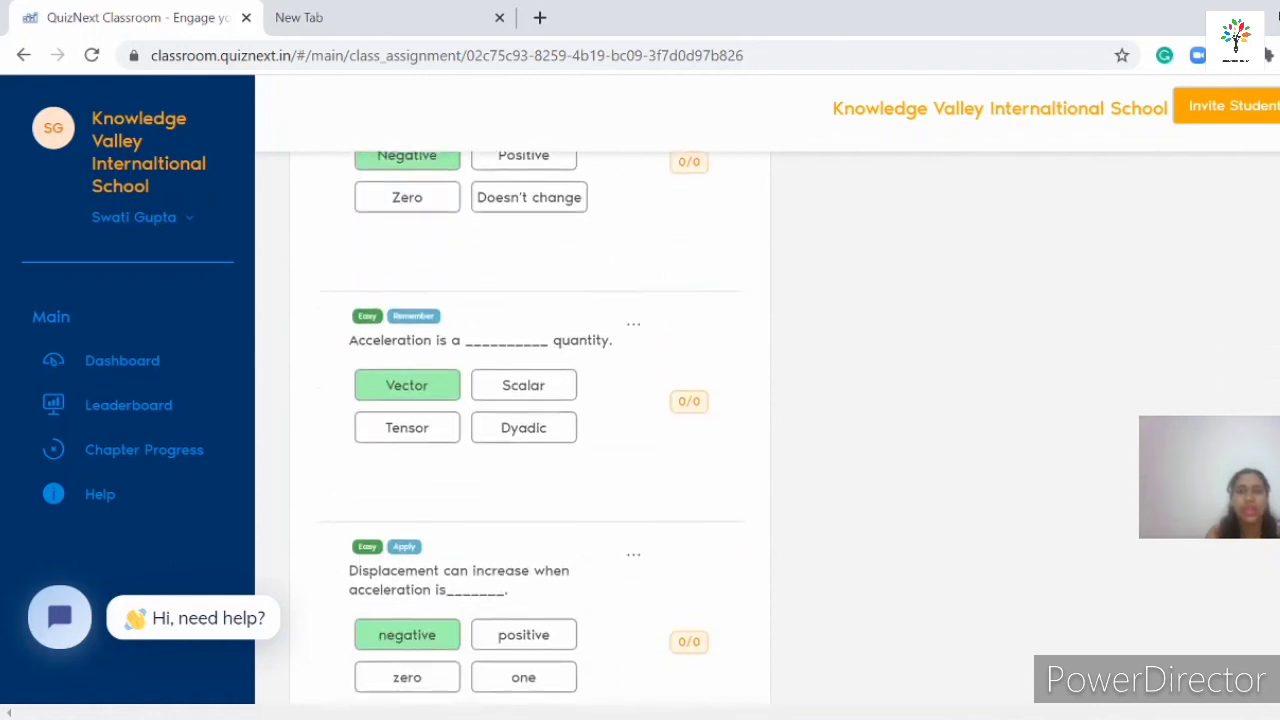
scroll(530, 430, "up", 10)
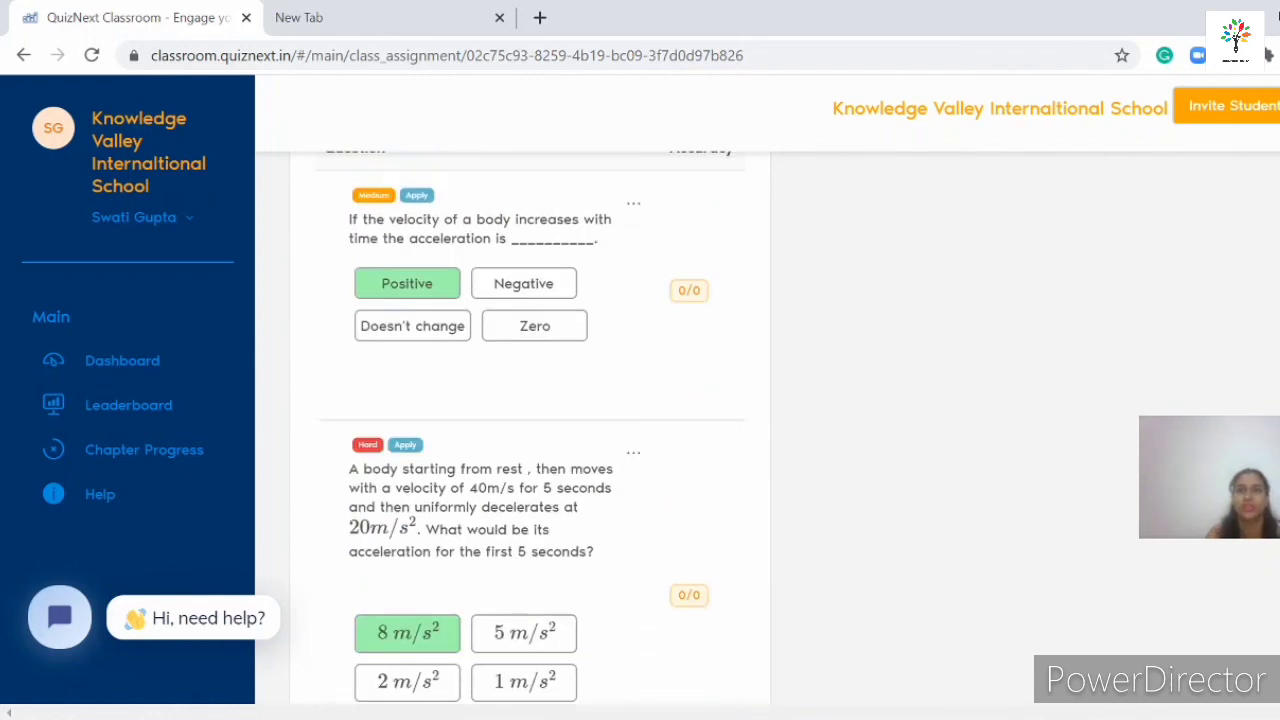
View the class leaderboard and examine the chapter progress of each subject for grade 9, section B
left_click(114, 405)
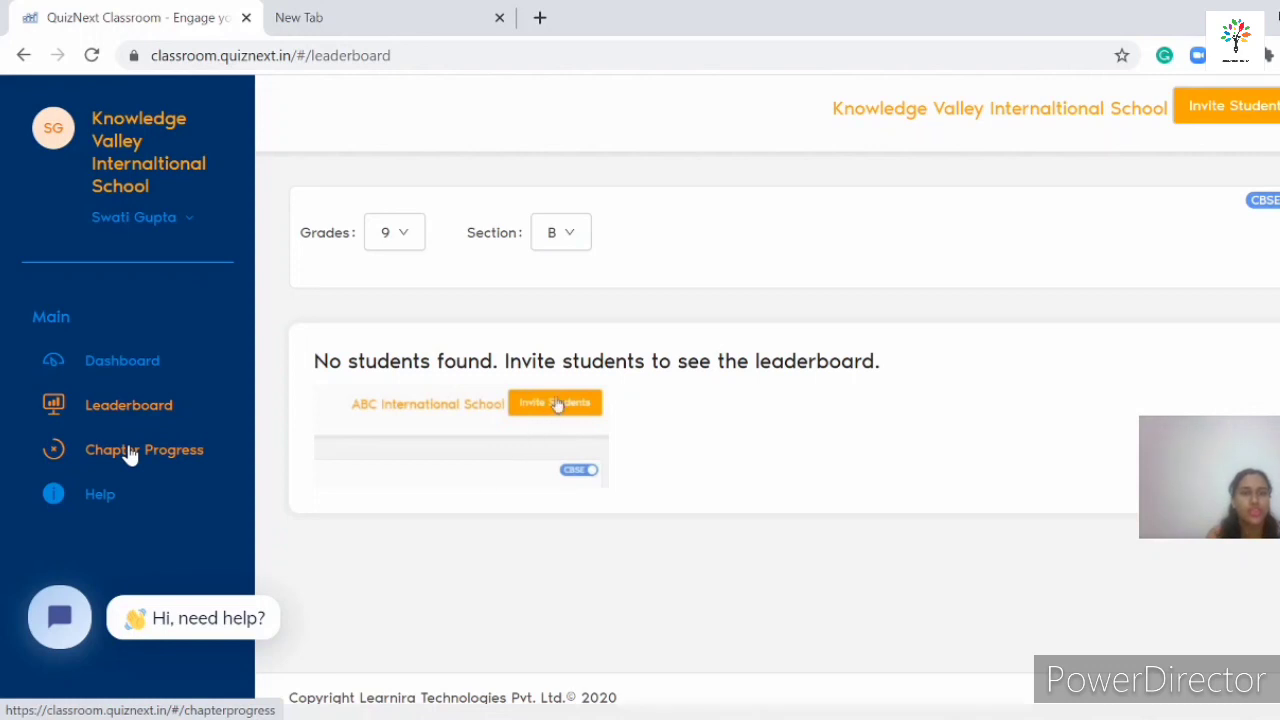
left_click(126, 451)
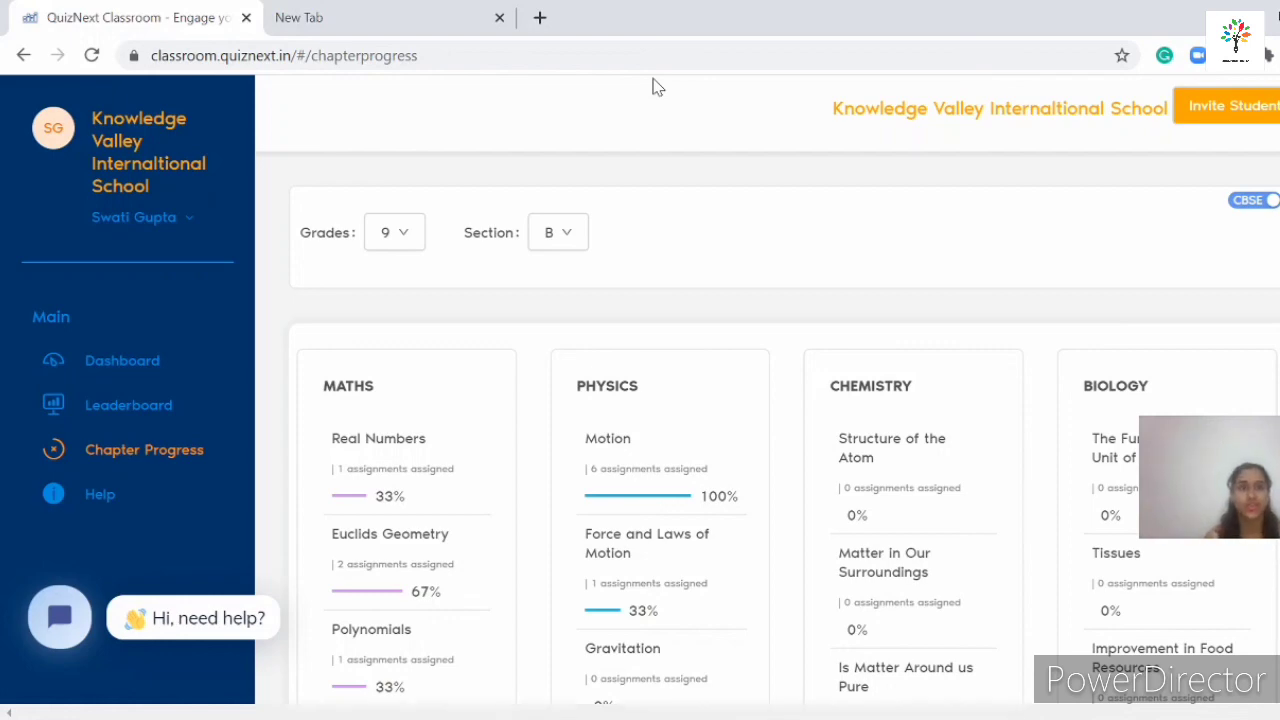
scroll(768, 430, "down", 4)
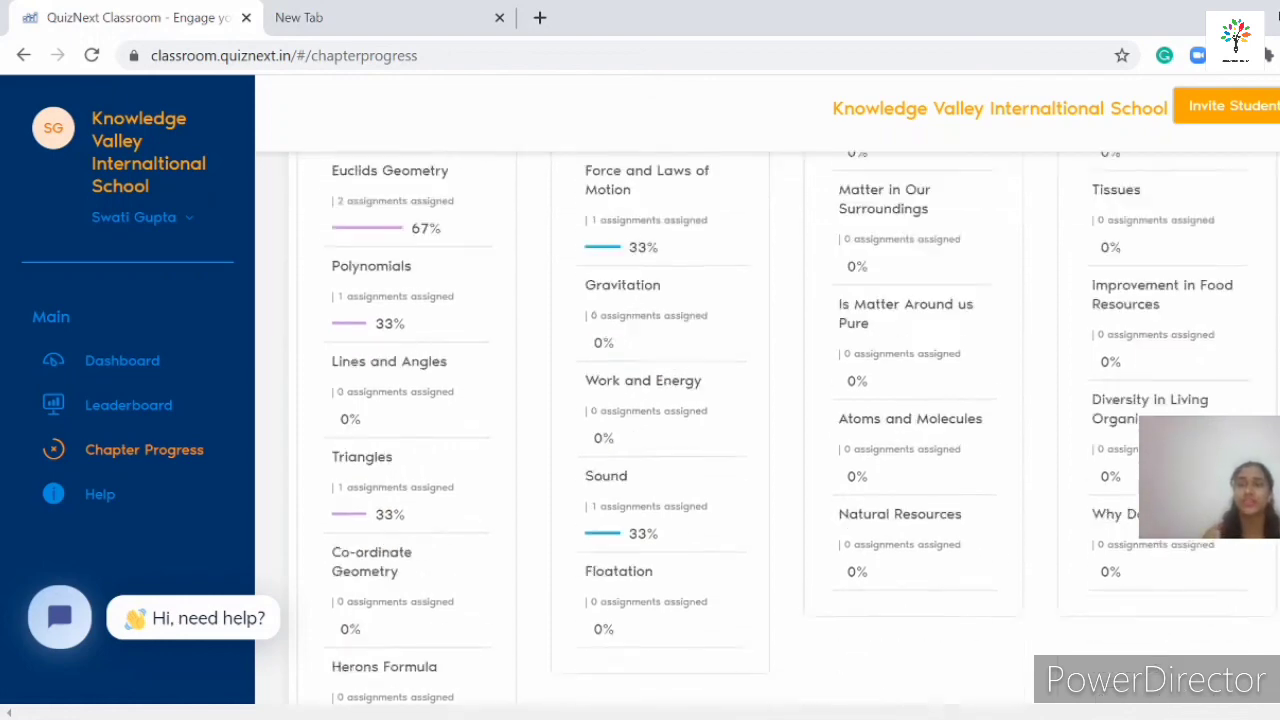
scroll(768, 430, "up", 4)
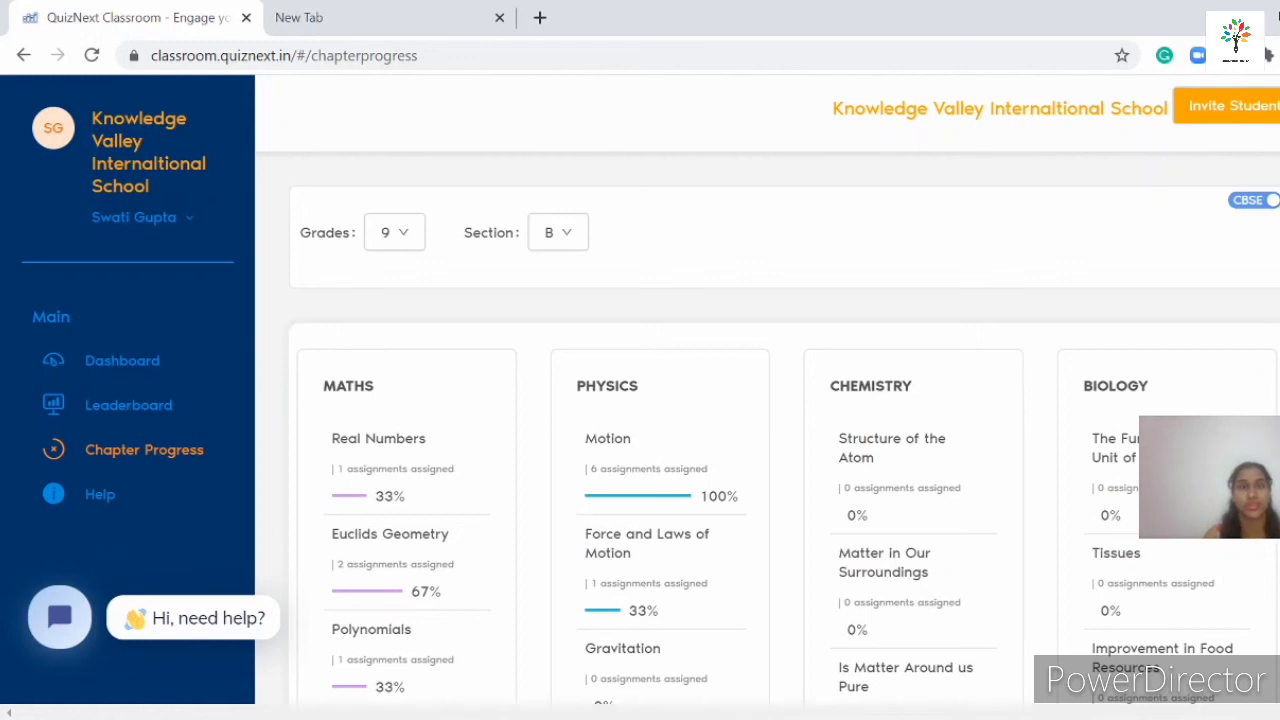